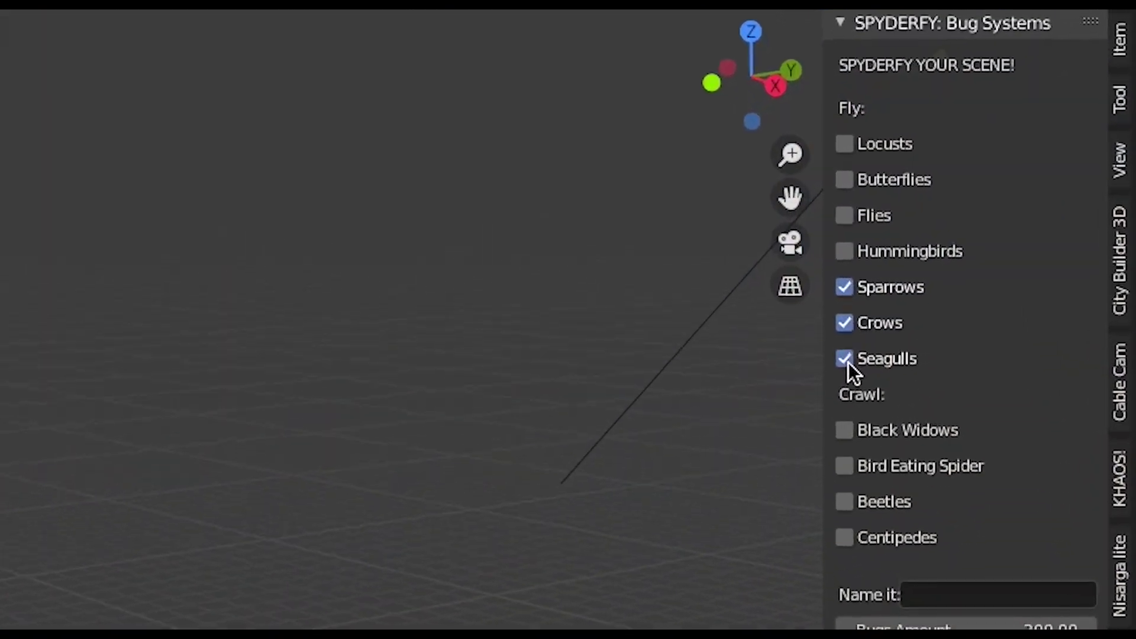
Step: Add a bug system of sparrows, crows and seagulls named Flock with a bugs amount of 120
left_click(958, 594)
type("Flock")
key("Return")
left_click(887, 598)
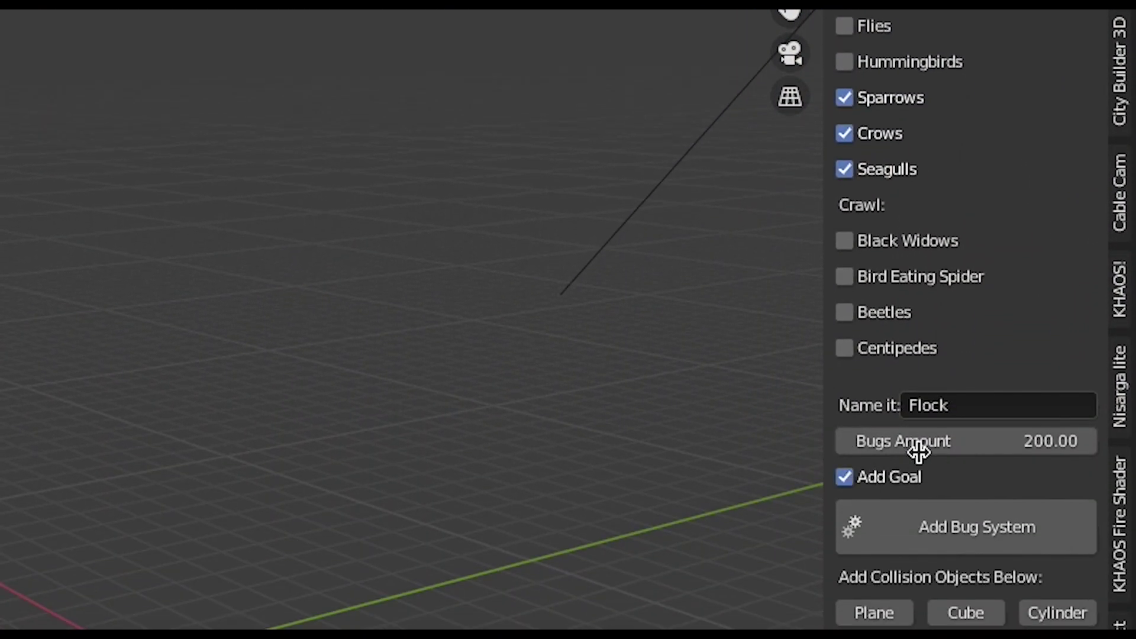
left_click(923, 448)
type("120")
key("Return")
left_click(936, 517)
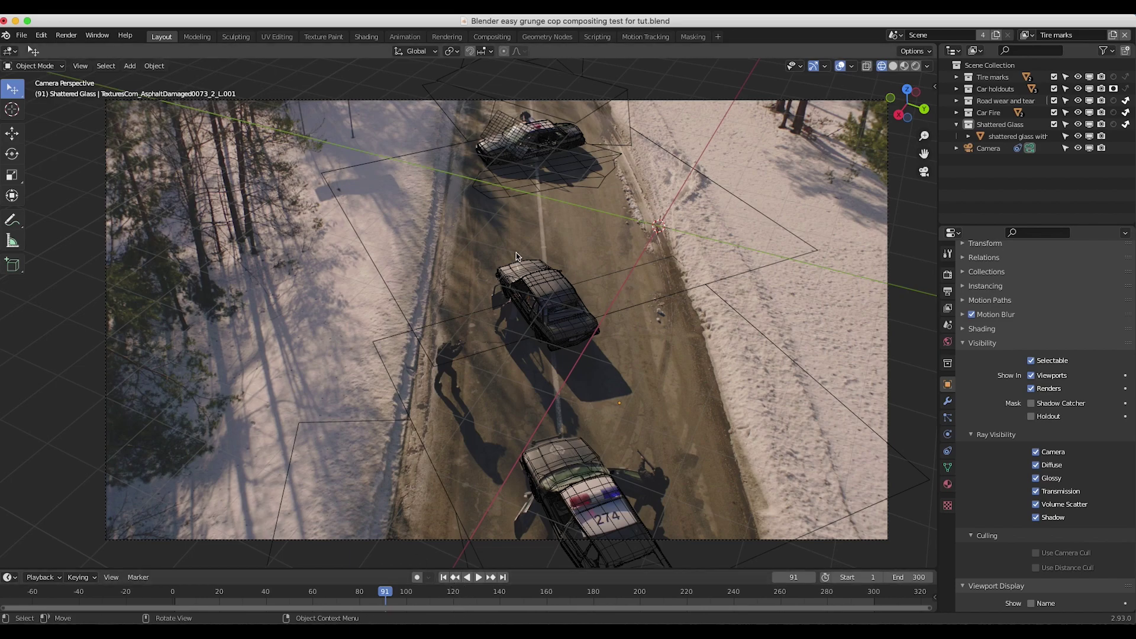
Step: Examine which tire mark, car holdout and asphalt damage objects lie over the road footage in the wireframe camera view
left_click(510, 132)
left_click(703, 172)
left_click(595, 111)
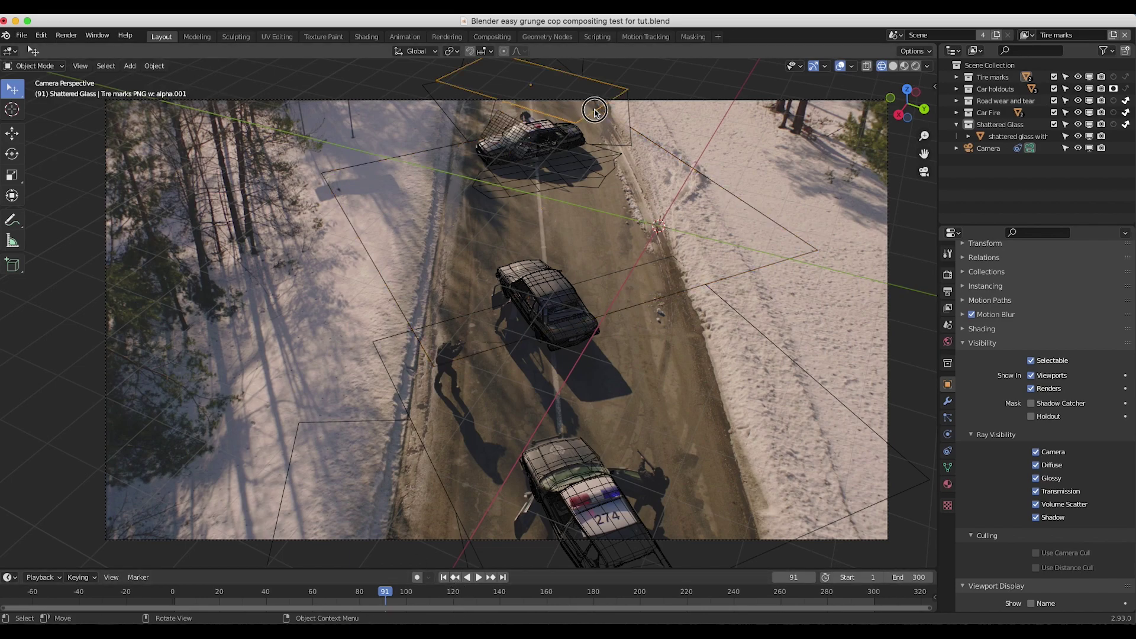
left_click(628, 123)
left_click(545, 137)
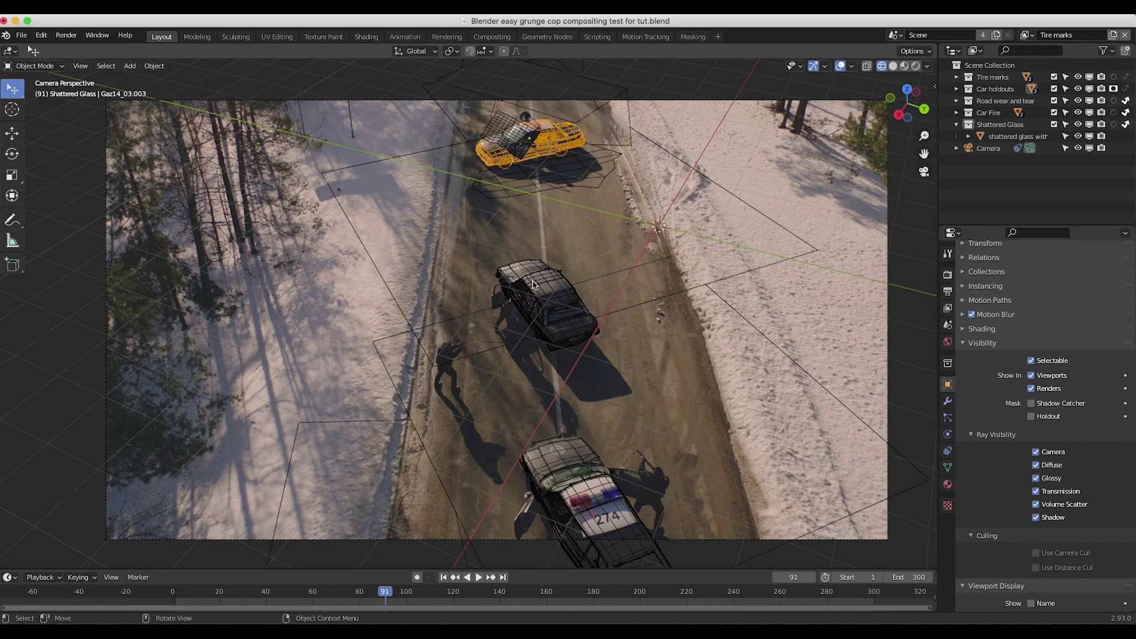
left_click(534, 285)
left_click(552, 486)
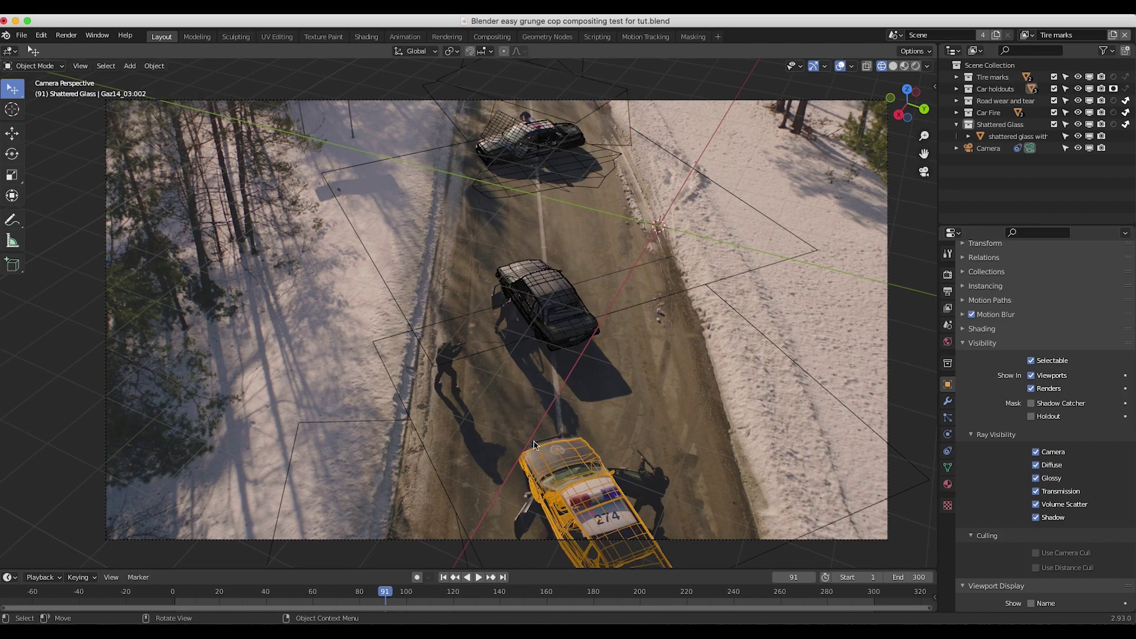
left_click(717, 194)
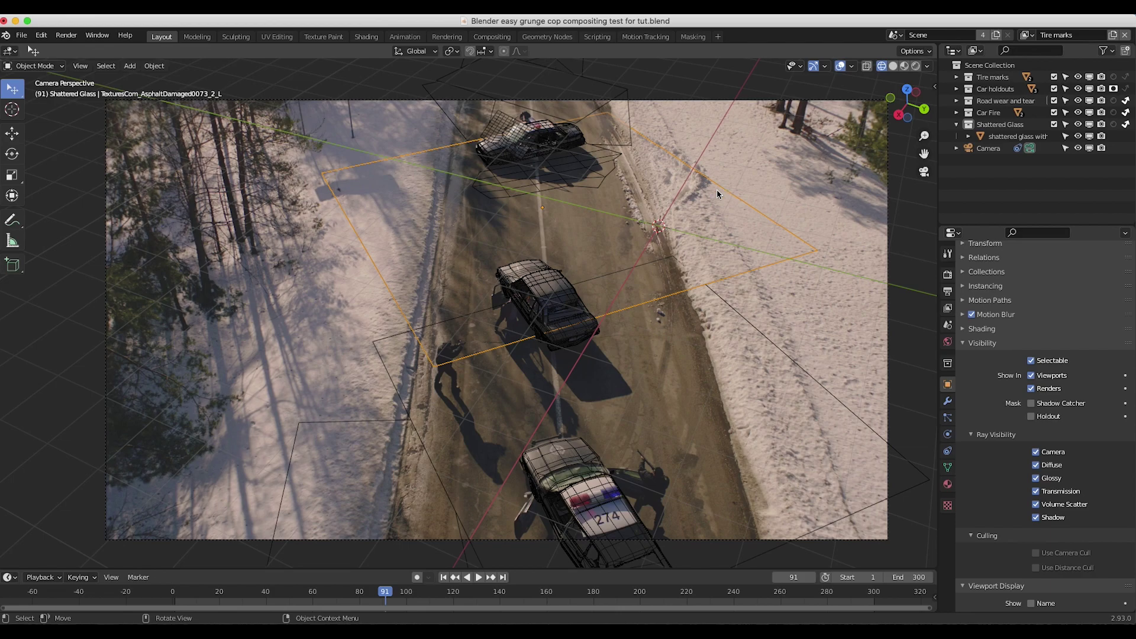
Step: Show the viewport in rendered shading and set the render engine to Eevee
key("shift+z")
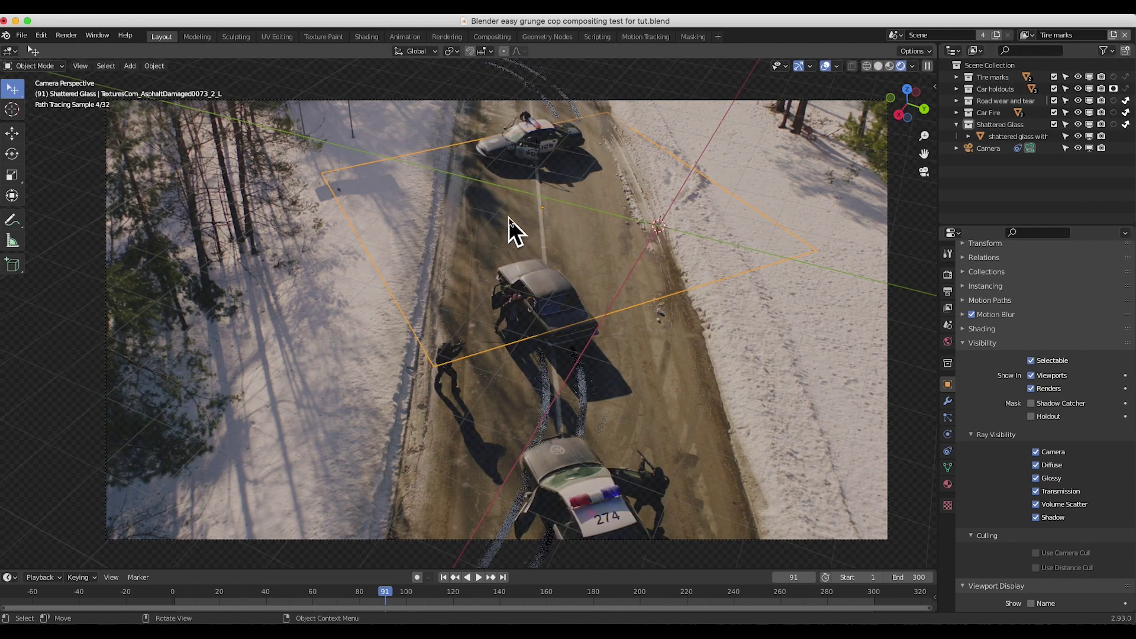
left_click(948, 274)
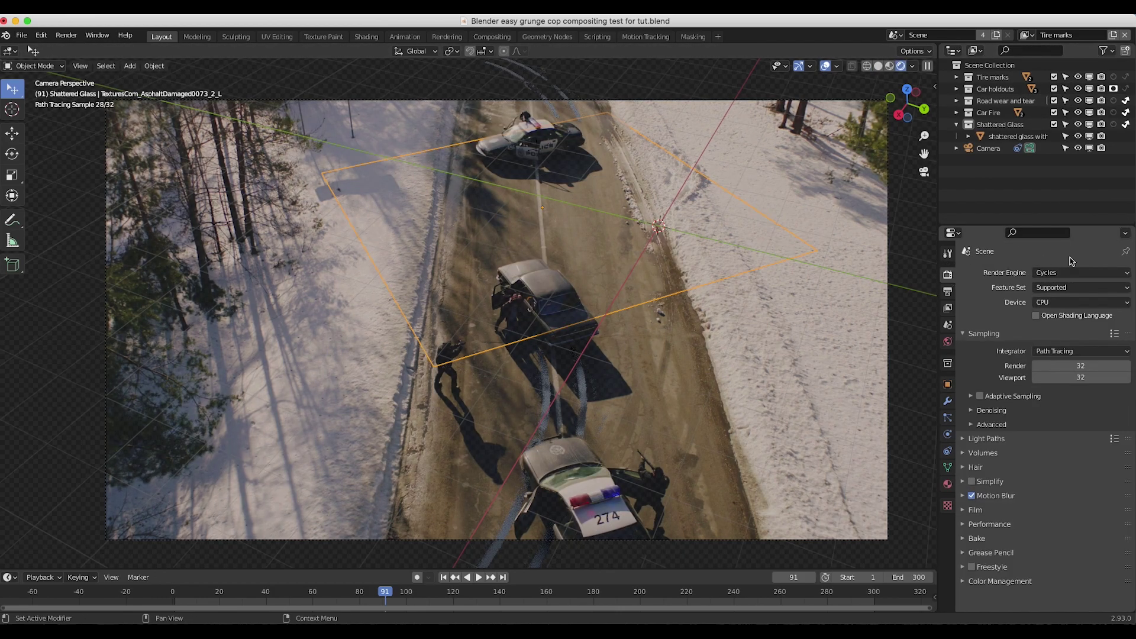
left_click(1081, 272)
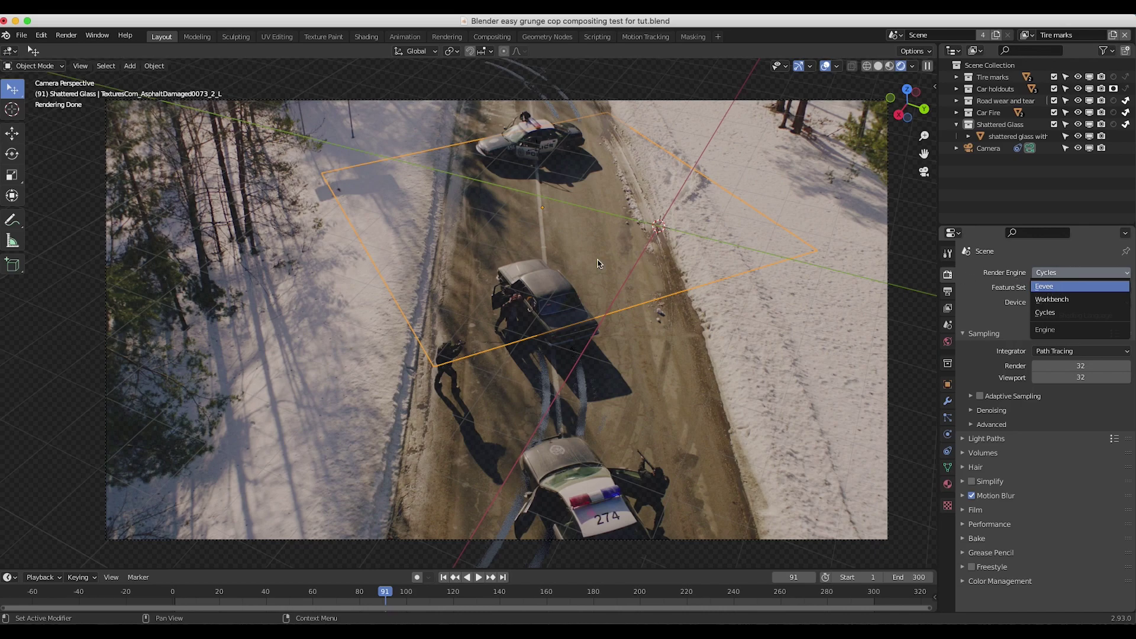
left_click(676, 135)
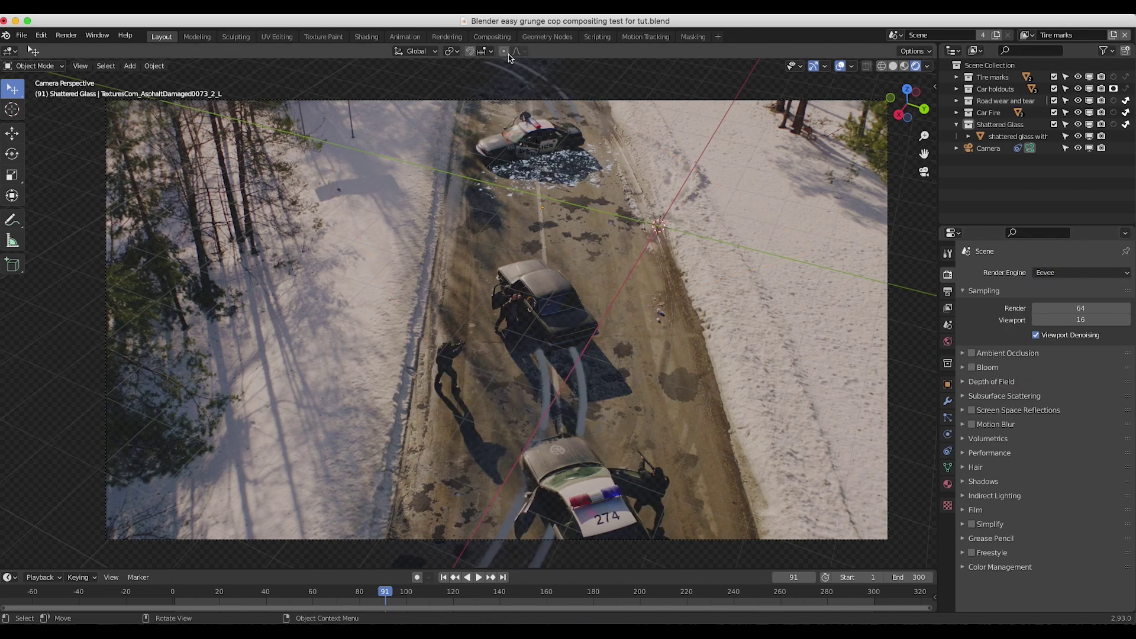
Step: Examine the asphalt damage, shattered glass and distant tire mark planes through the camera and from an outside perspective
left_click(436, 508)
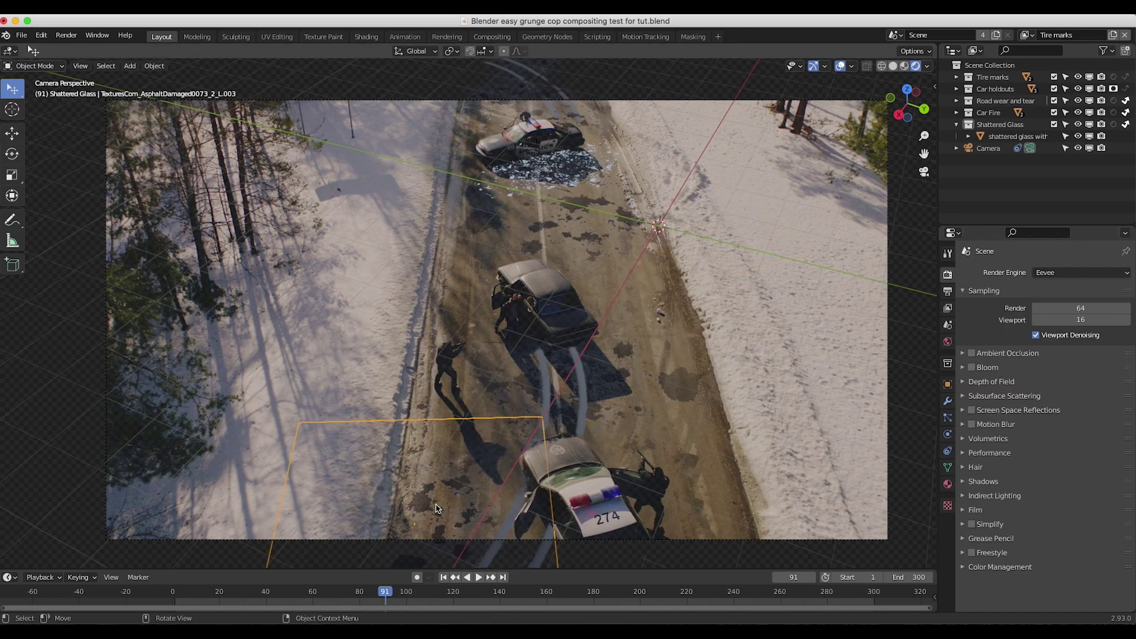
left_click(587, 237)
left_click(570, 172)
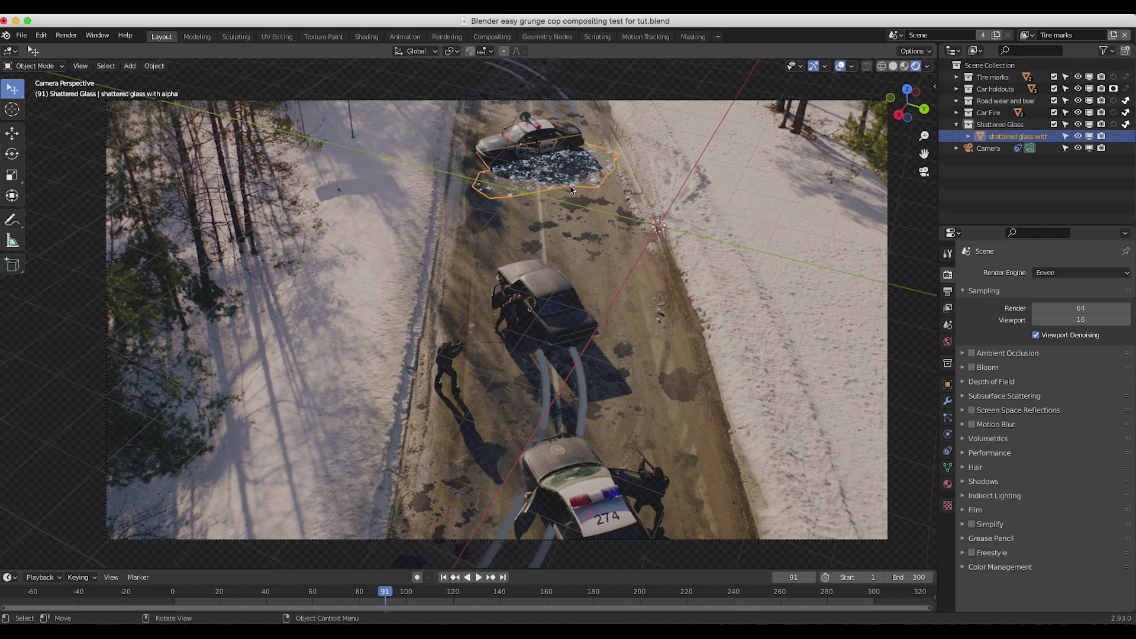
left_click(565, 135)
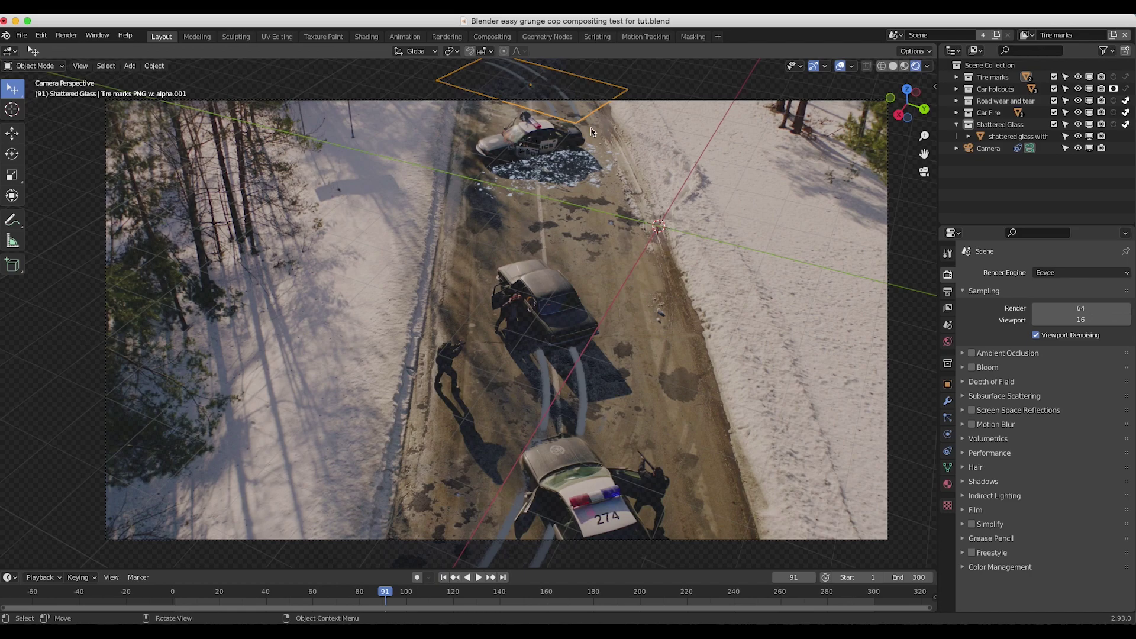
scroll(546, 312, "left", 5)
scroll(547, 313, "down", 3)
scroll(546, 312, "left", 2)
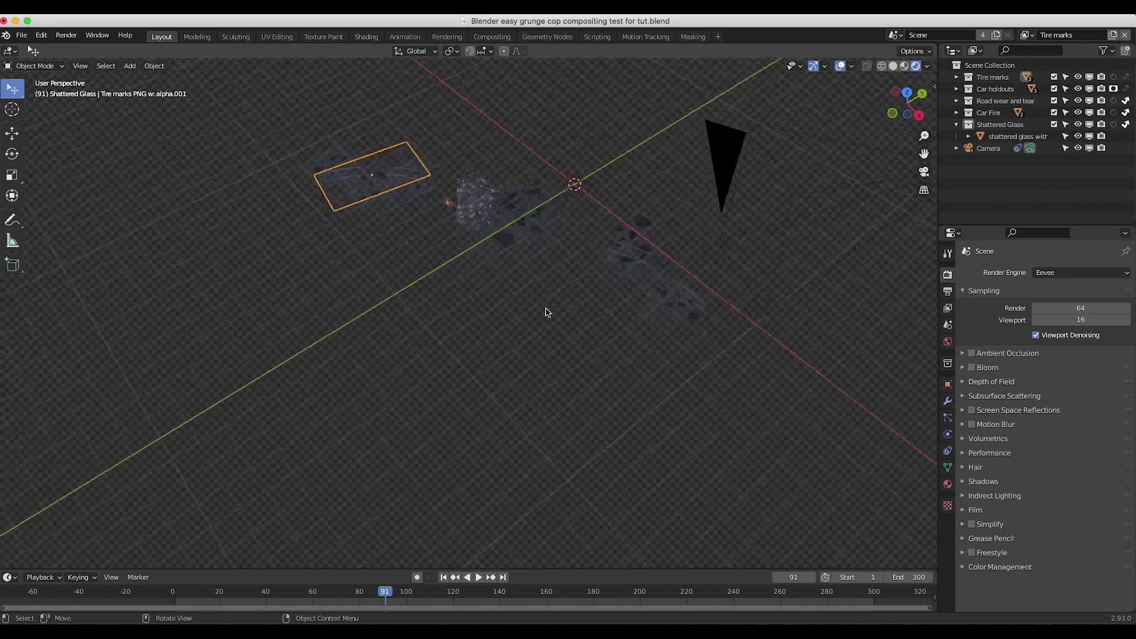
scroll(546, 312, "right", 5)
scroll(544, 309, "down", 5)
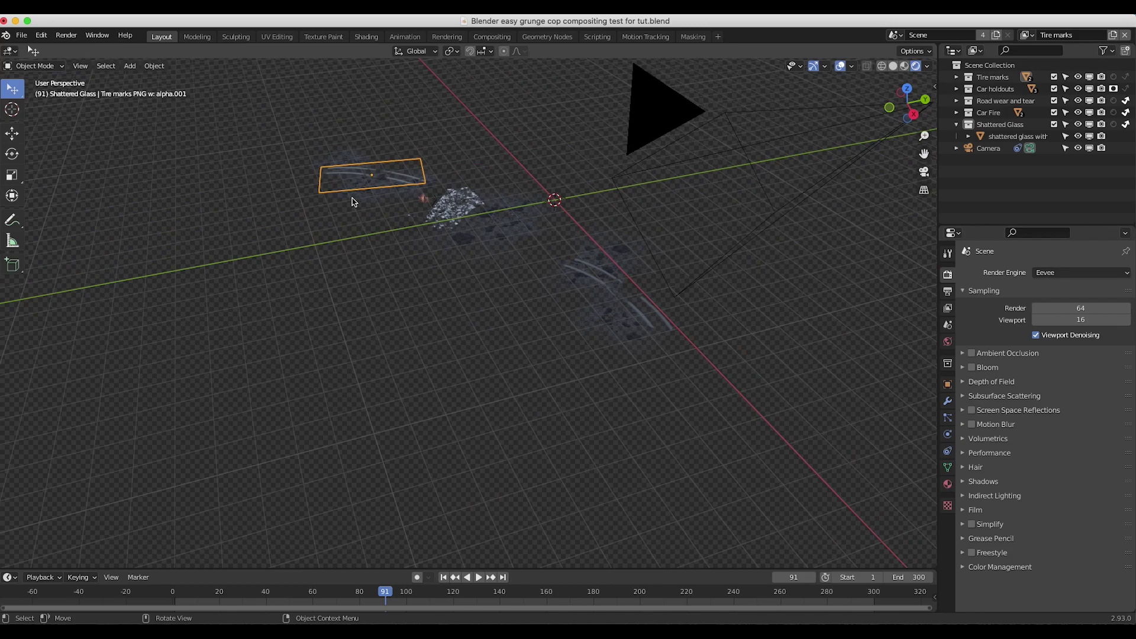
key("KP_0")
Step: Inspect the middle car holdout and the shattered glass in camera view, and the tire marks up close in perspective
left_click(491, 313)
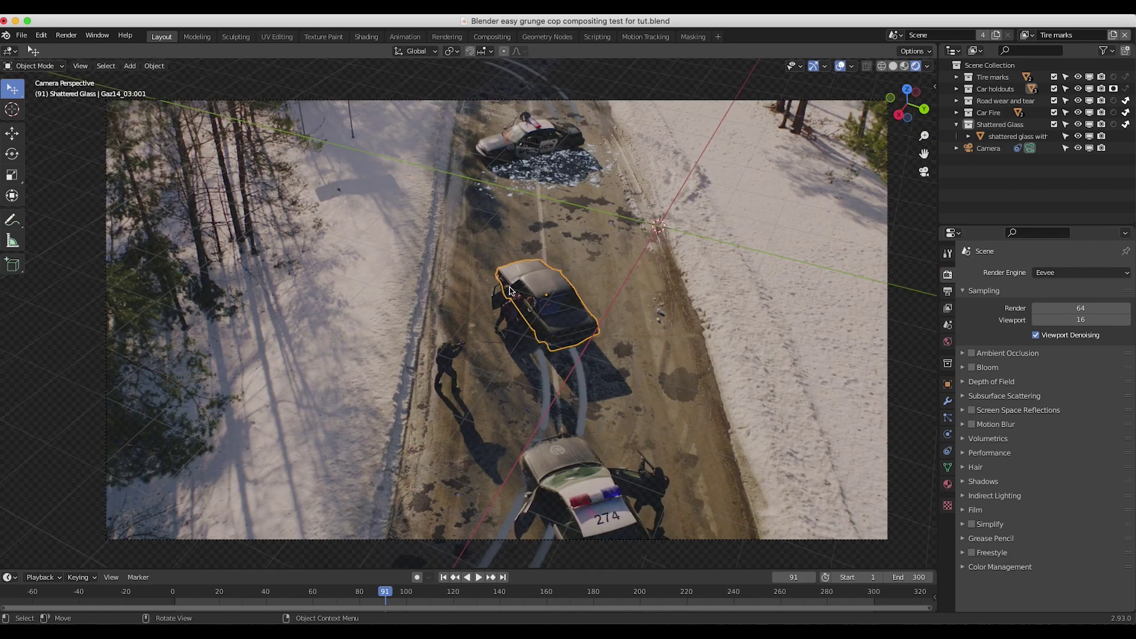
left_click(562, 177)
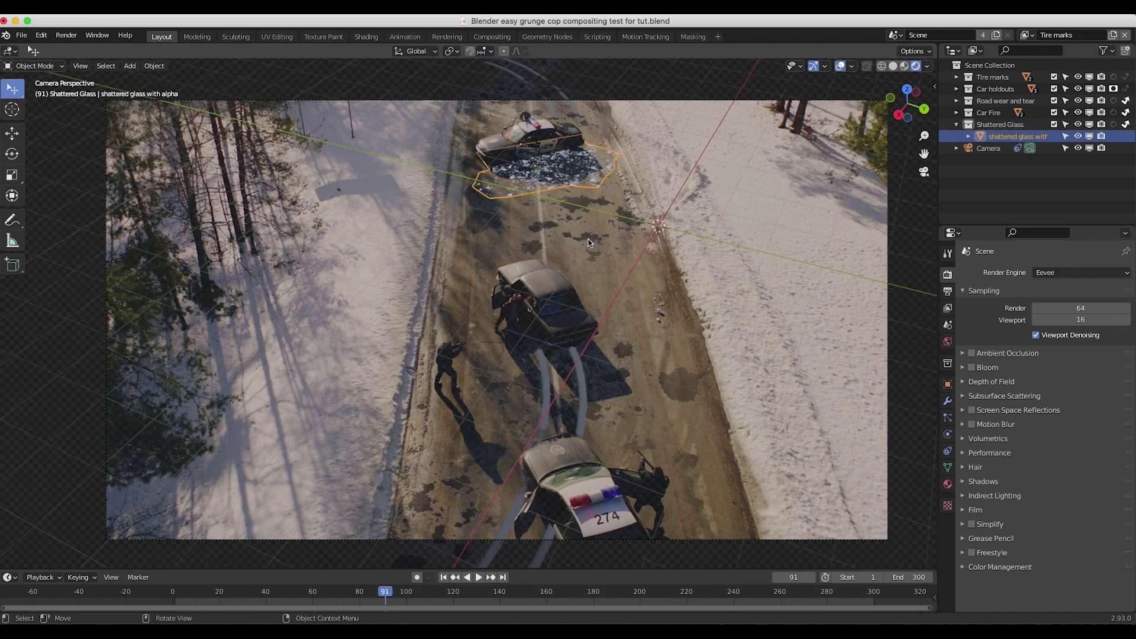
left_click(539, 311)
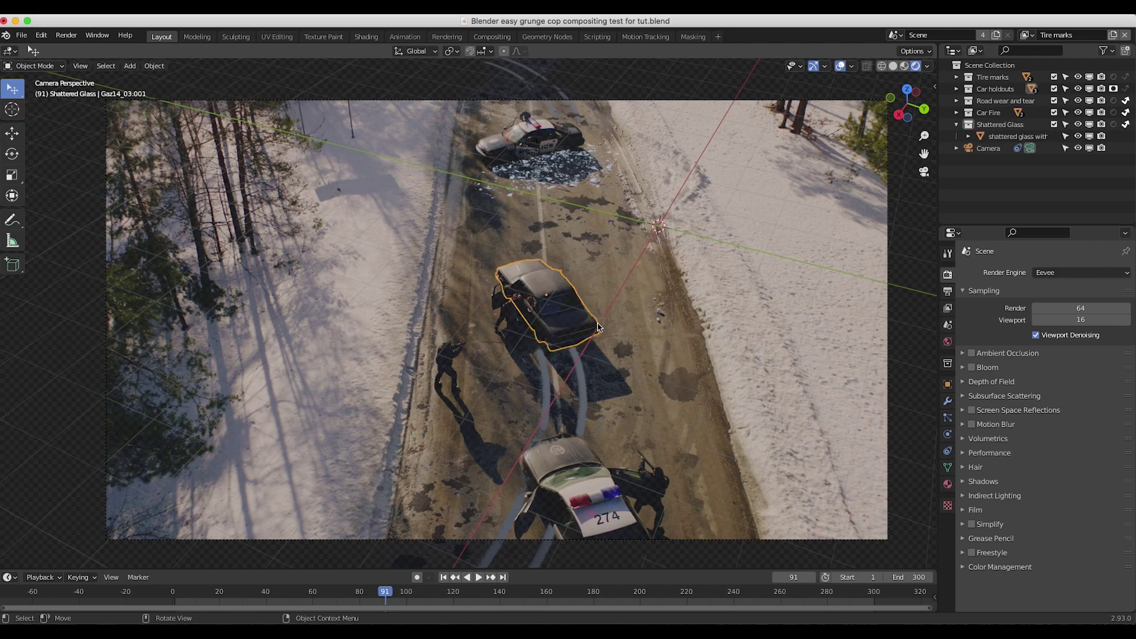
scroll(530, 286, "down", 5)
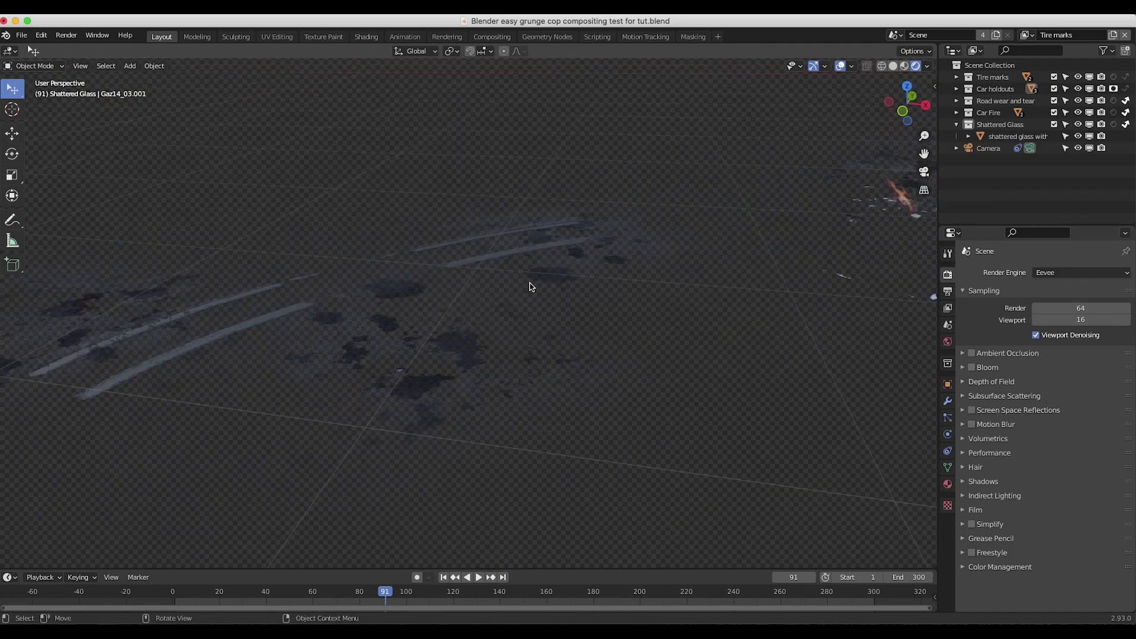
scroll(530, 286, "up", 5)
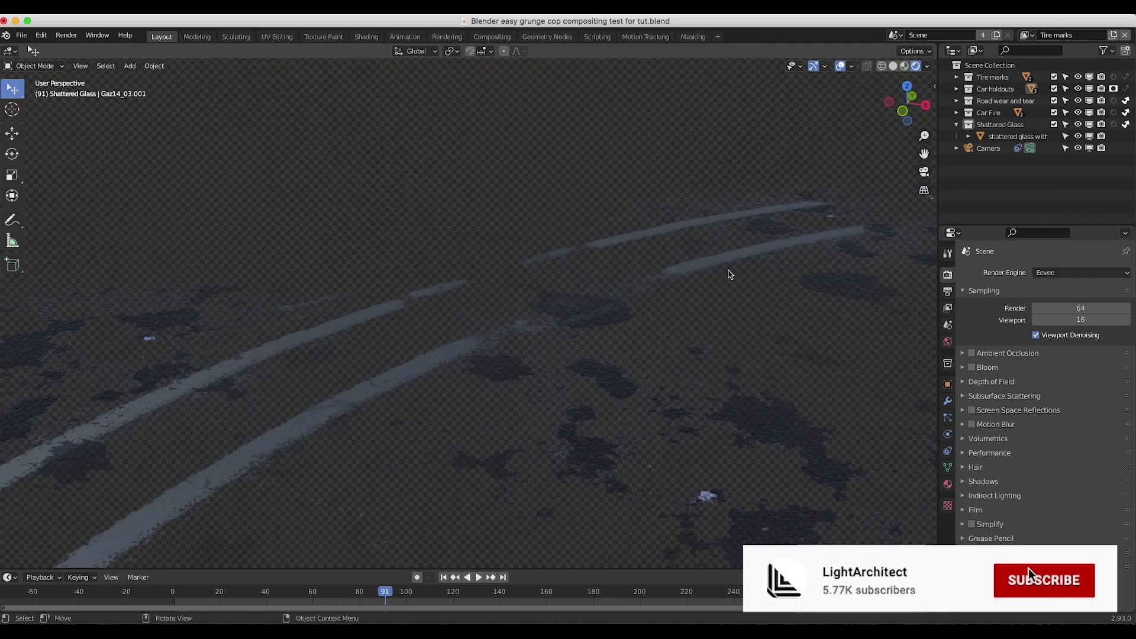
scroll(728, 274, "down", 5)
scroll(728, 274, "up", 5, "shift")
left_click(473, 286)
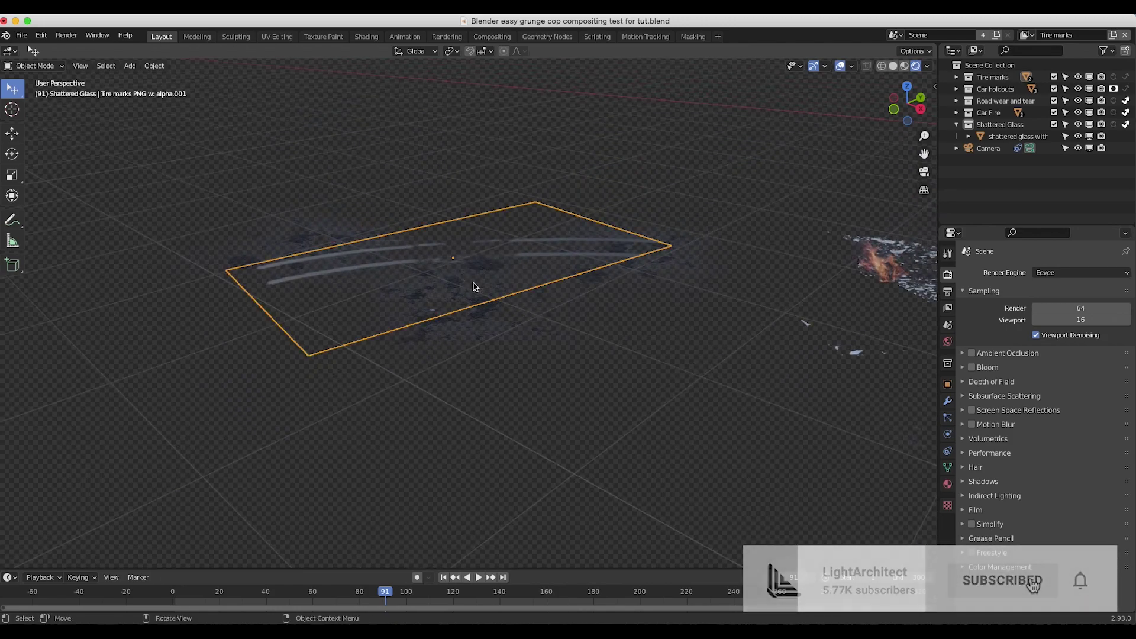
Step: Examine how the asphalt damage, shattered glass and car fire planes are laid out across the ground in perspective
scroll(616, 350, "right", 6, "shift")
middle_click_drag(615, 351, 455, 297)
left_click(421, 321)
middle_click_drag(525, 366, 466, 290)
left_click(521, 355)
left_click(511, 352)
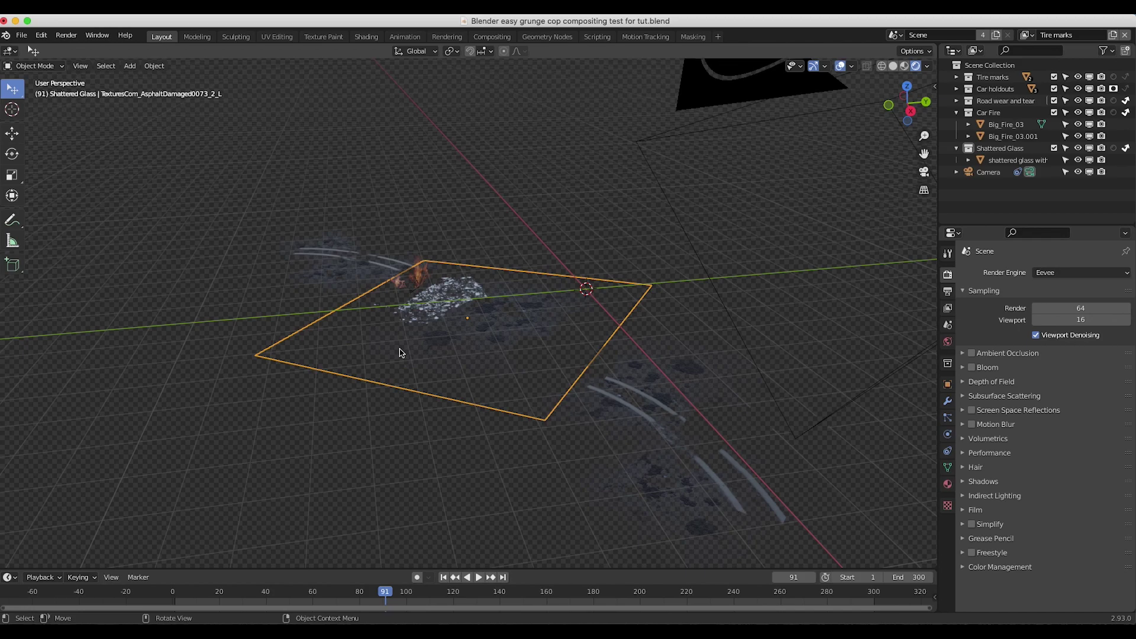
middle_click_drag(400, 352, 406, 350)
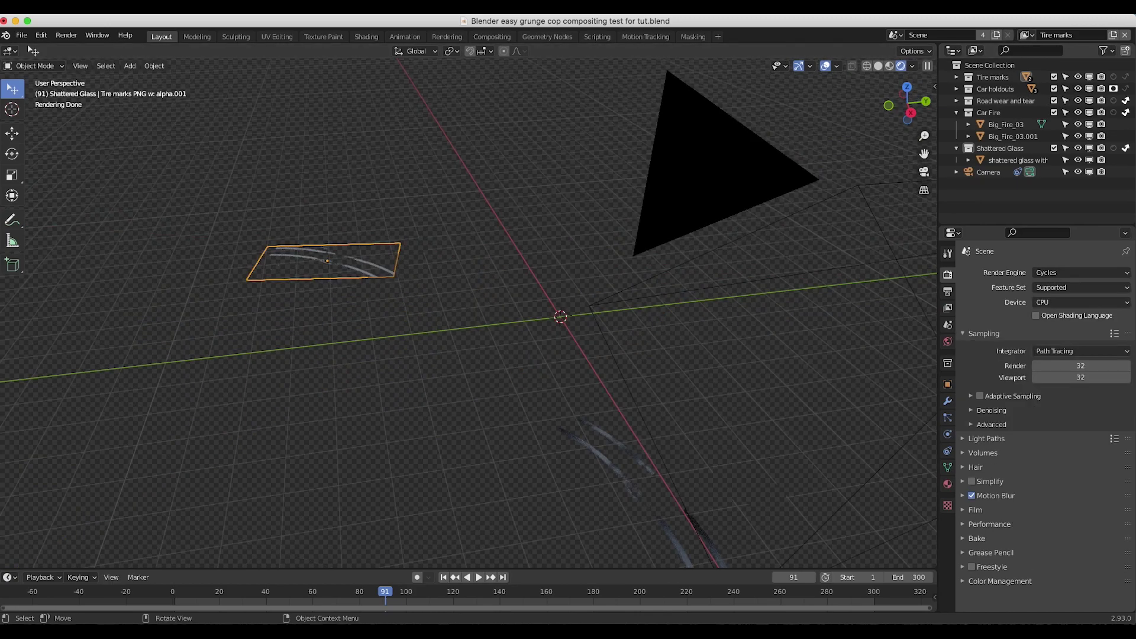
Step: Review the view layer list and, back in the camera view, the contents of the Tire marks collection
left_click(1026, 36)
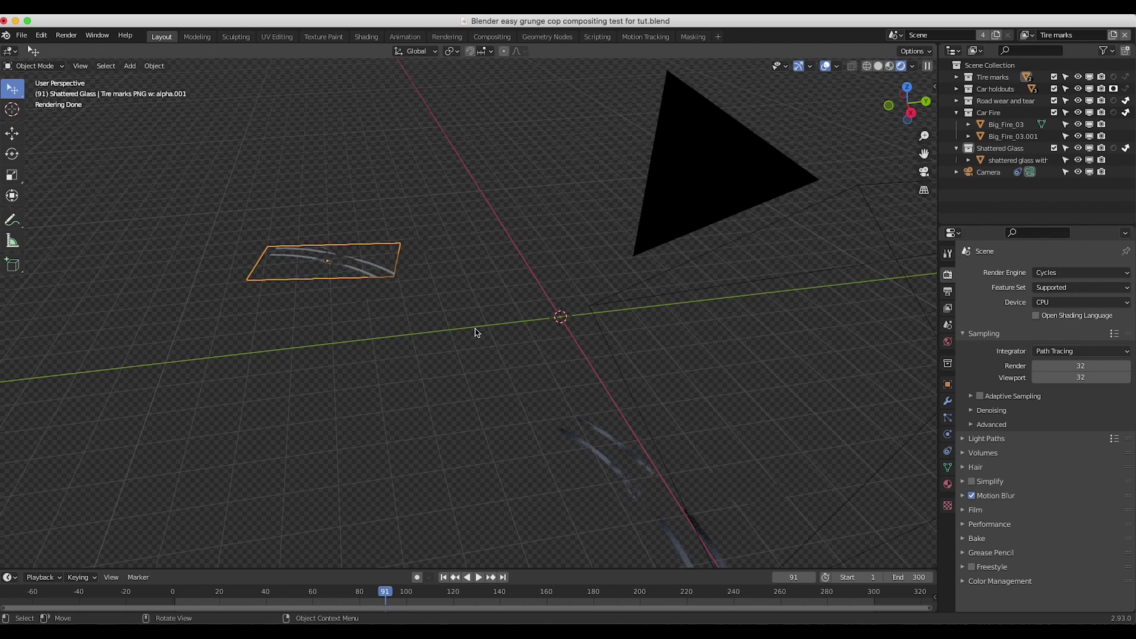
middle_click_drag(476, 332, 480, 307, "shift")
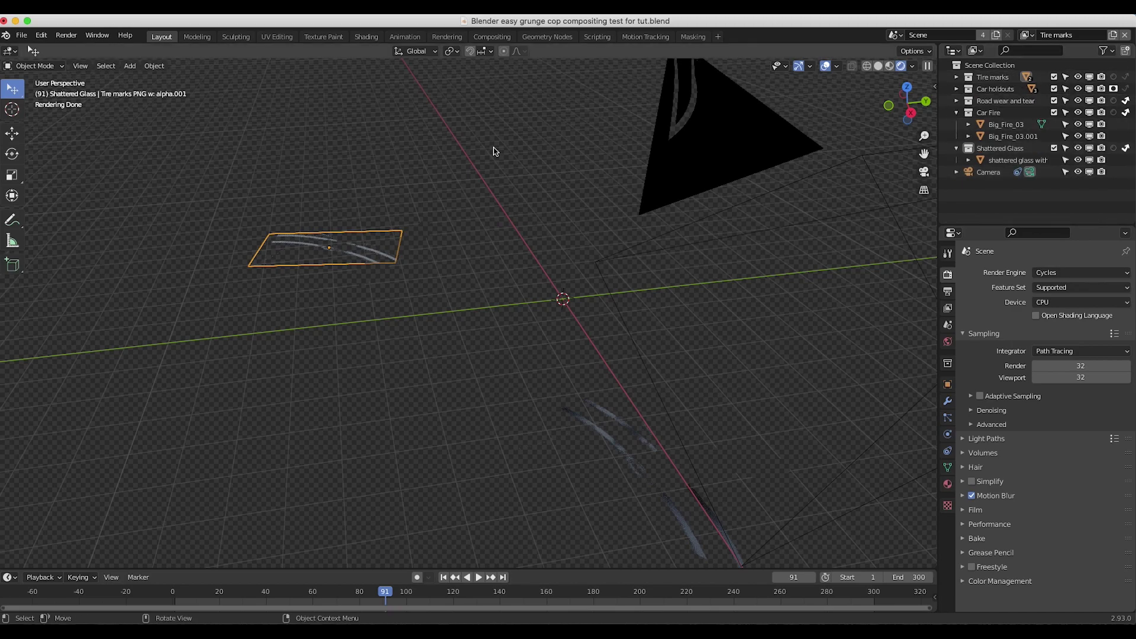
key("KP_0")
left_click(956, 112)
left_click(1003, 79)
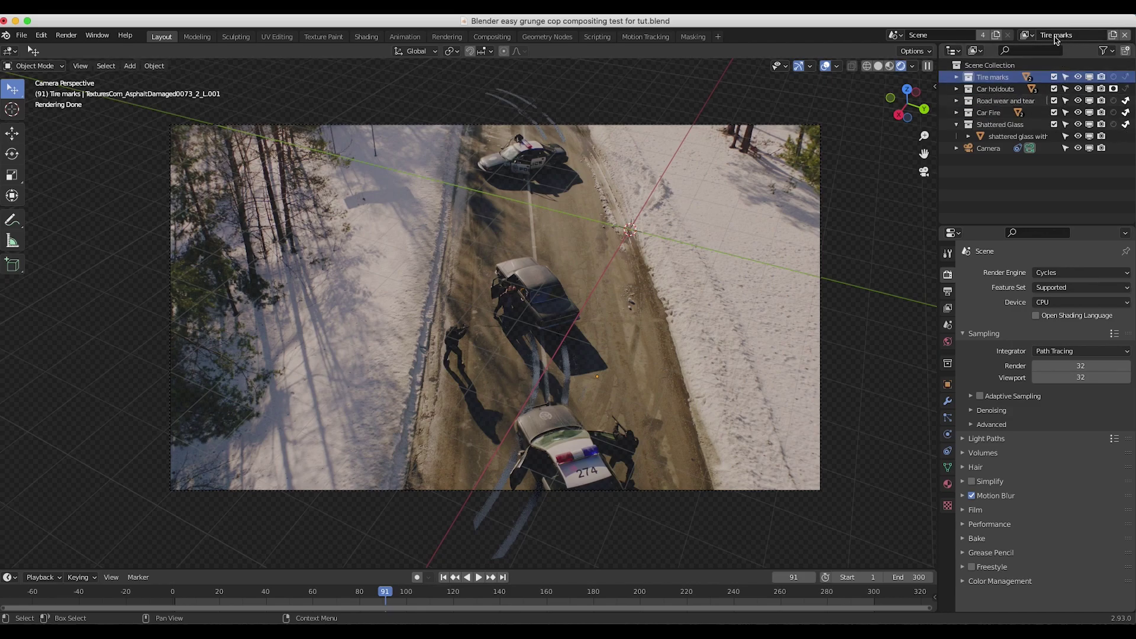
left_click(956, 77)
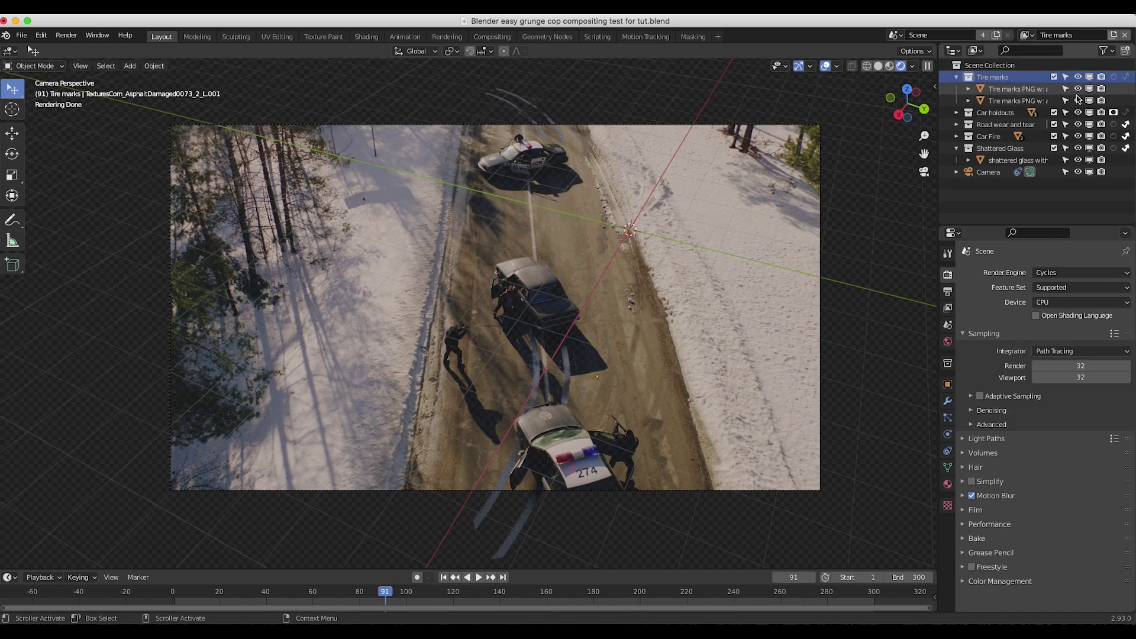
left_click(956, 77)
Step: Turn Indirect Only off and back on for the Road wear and tear, Car Fire and Shattered Glass collections
left_click(959, 103)
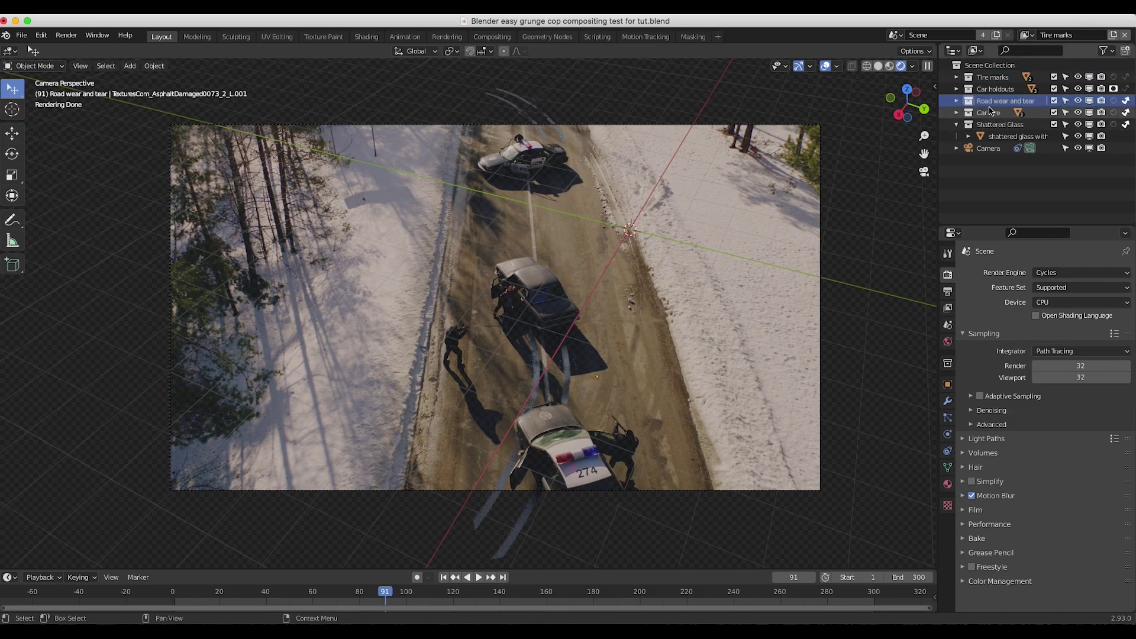
left_click(991, 115)
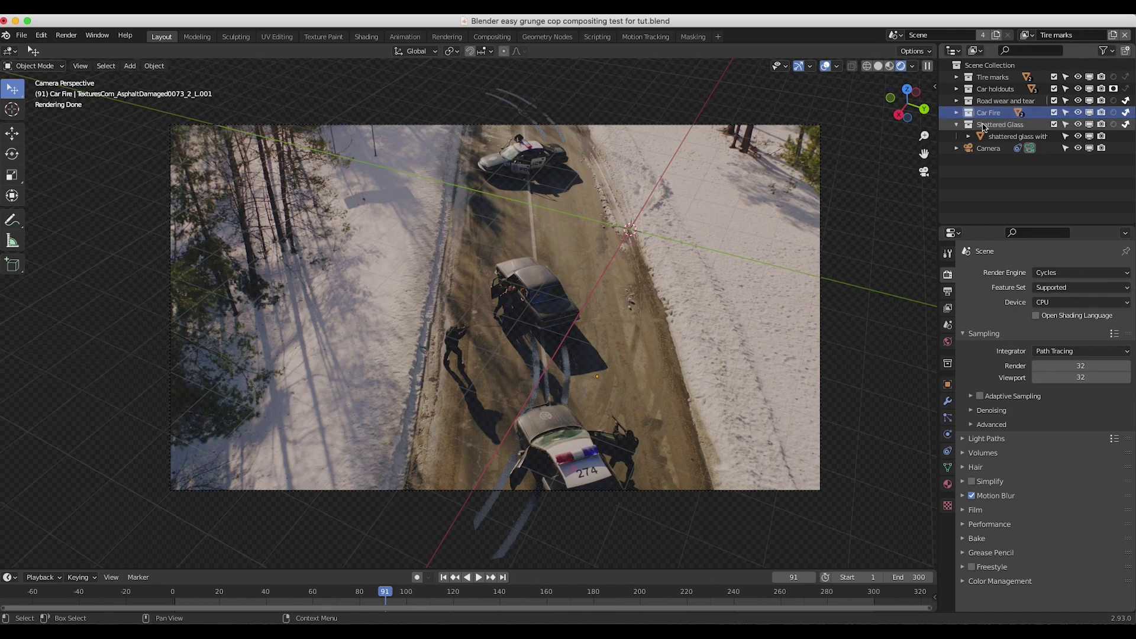
left_click(984, 126)
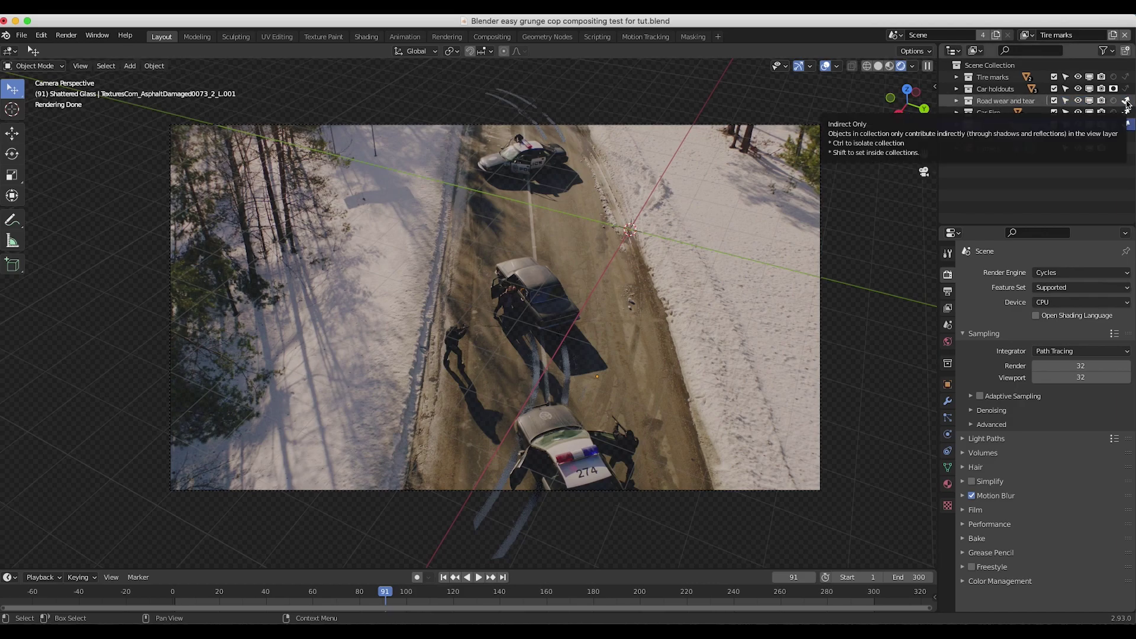
left_click_drag(1125, 101, 1126, 125)
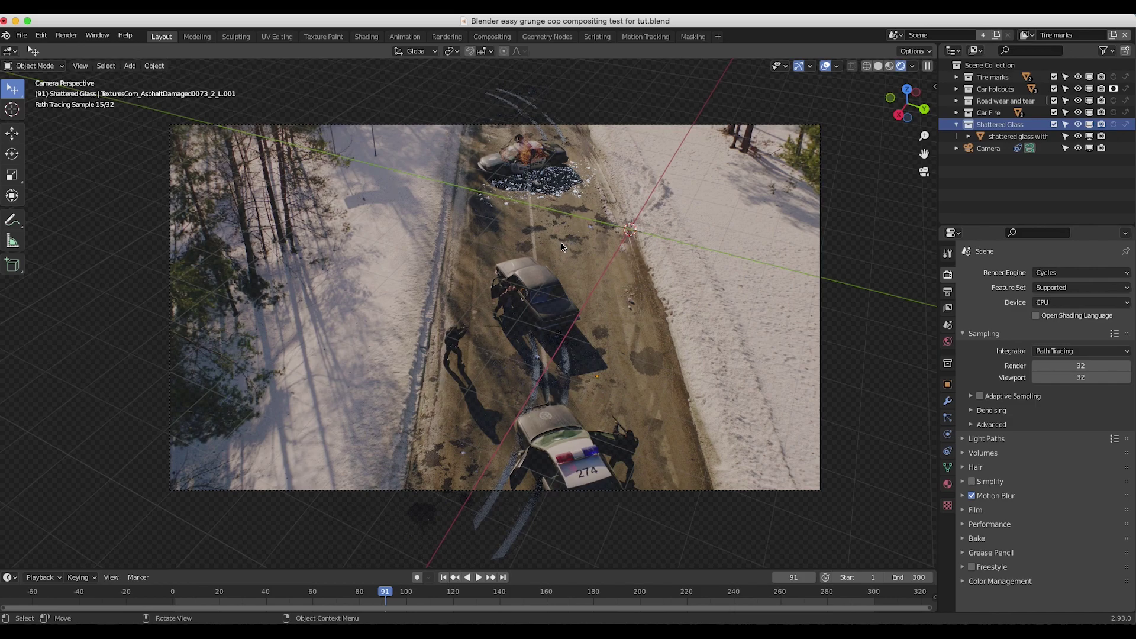
left_click_drag(1126, 100, 1126, 126)
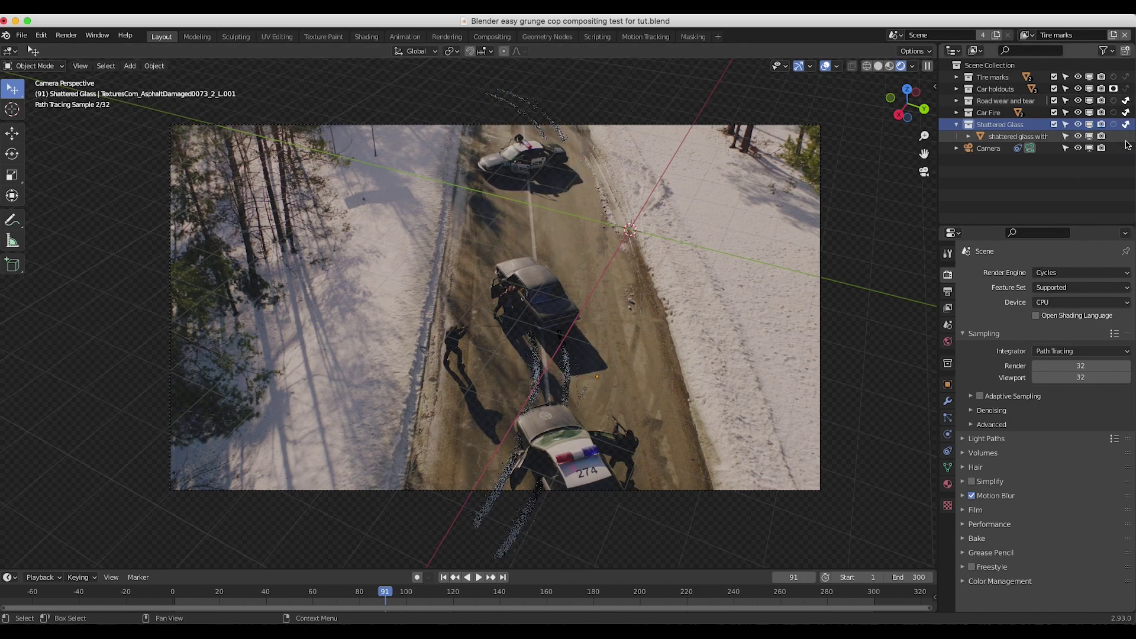
Step: Turn off camera ray visibility for the tire marks plane under the police car numbered 274
left_click(588, 408)
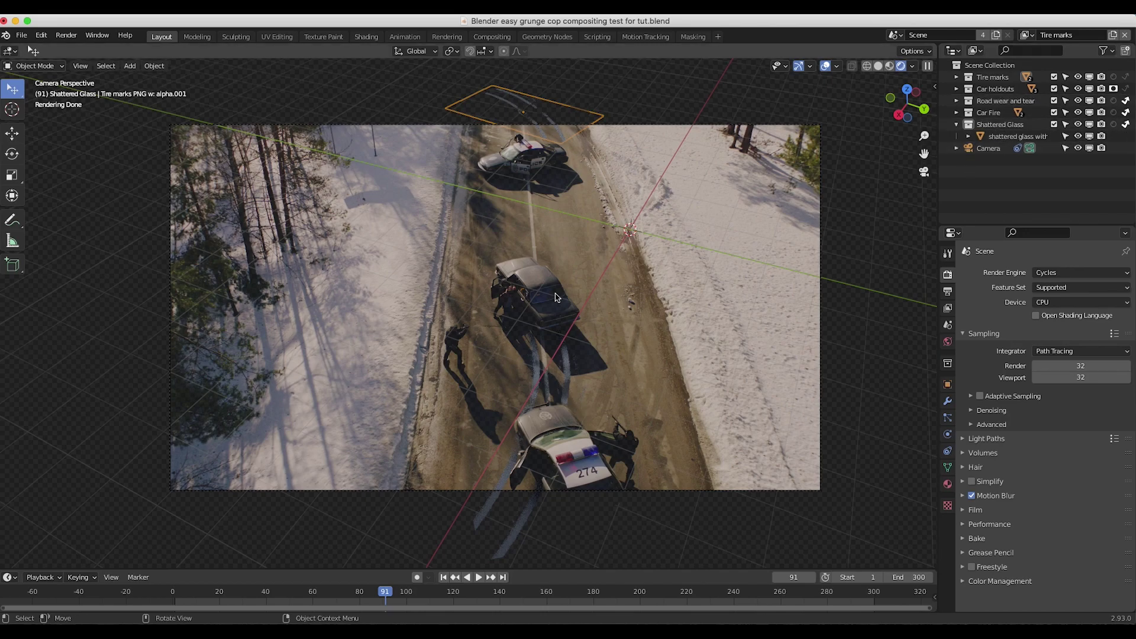
left_click(544, 394)
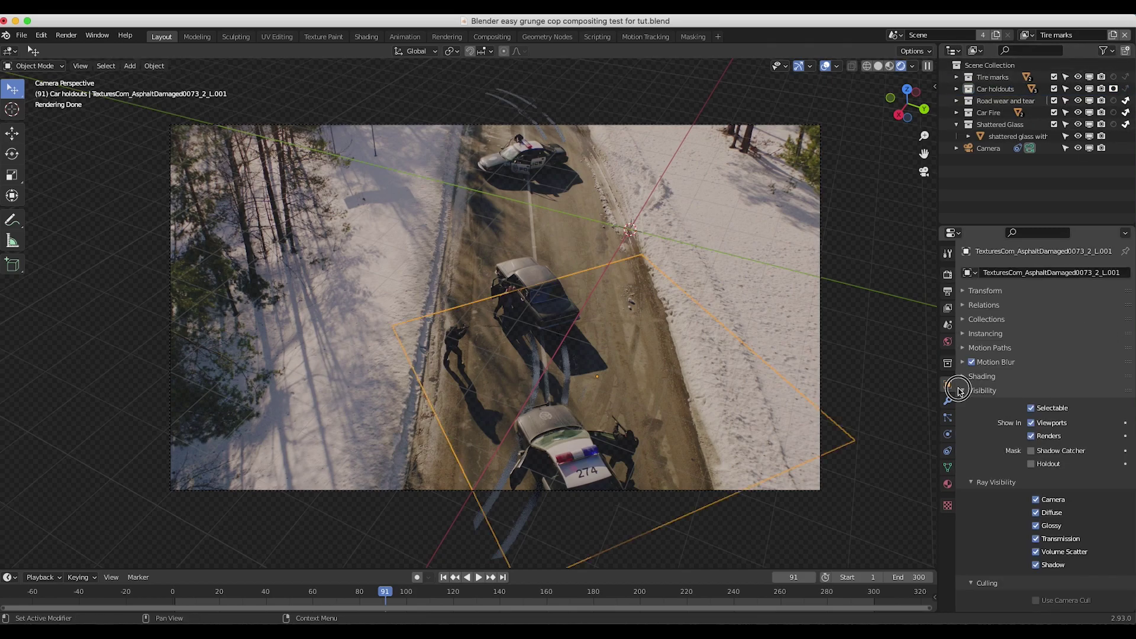
left_click(961, 389)
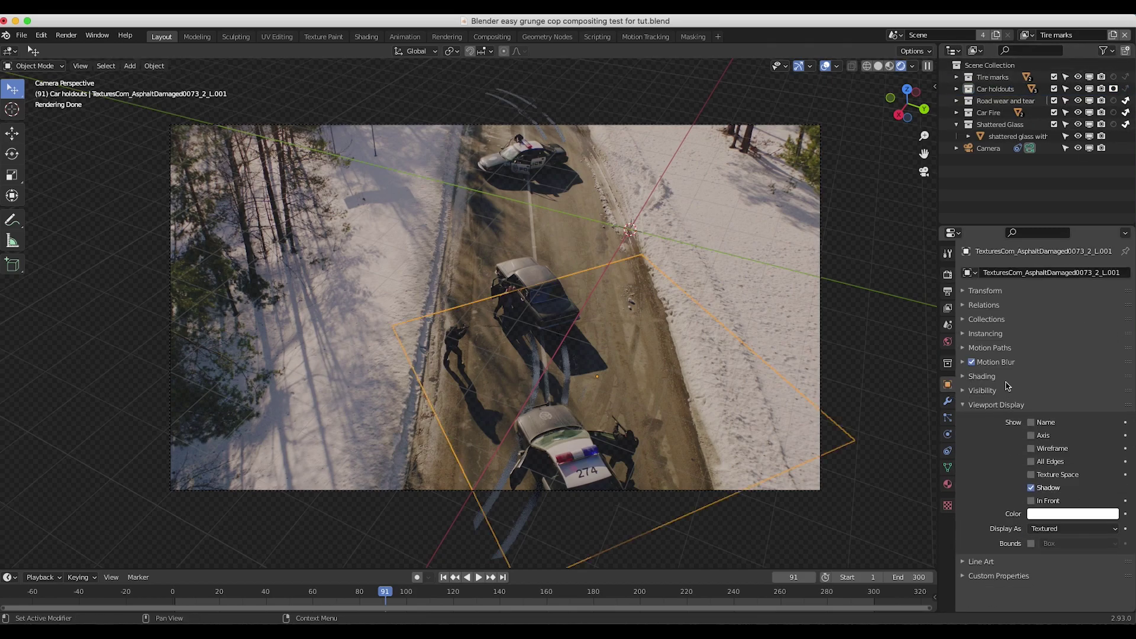
left_click(973, 391)
scroll(990, 511, "down", 2)
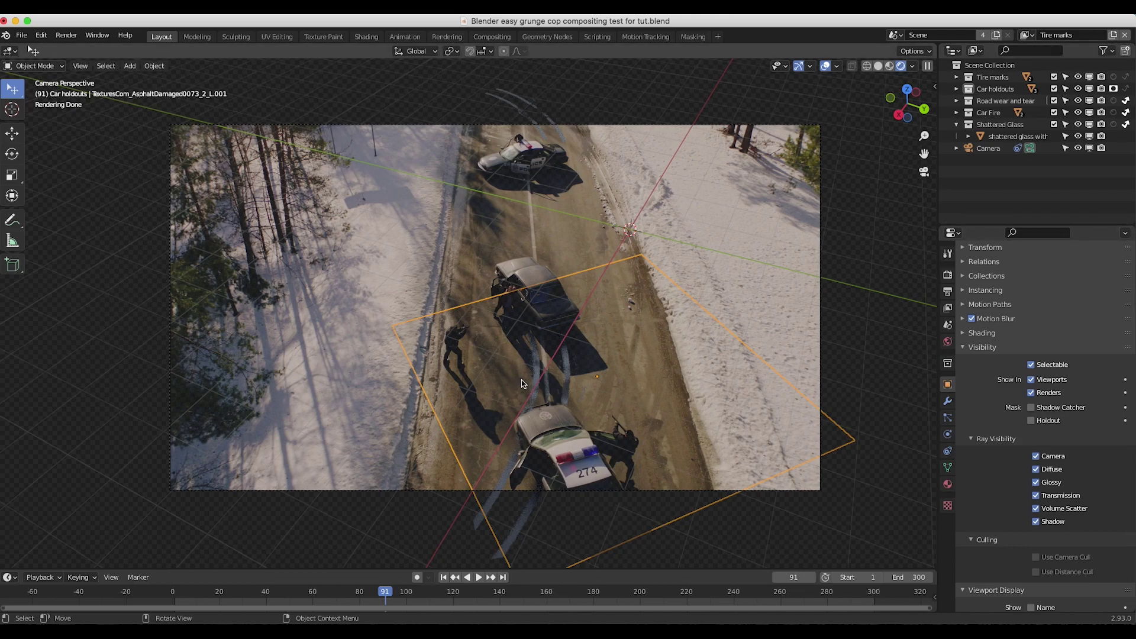
left_click(548, 374)
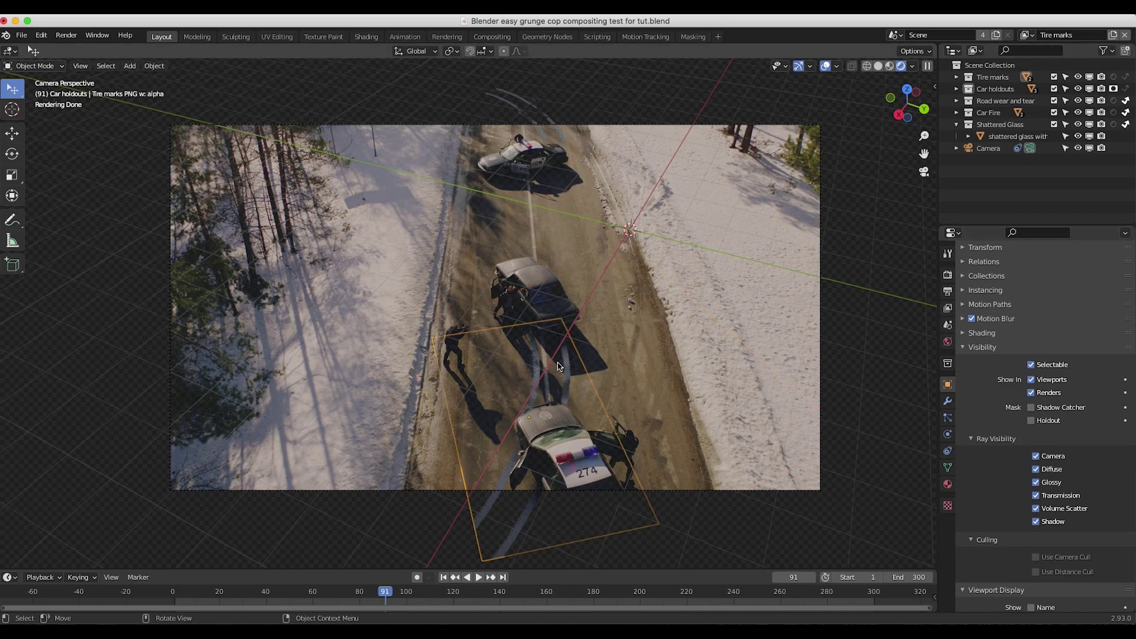
left_click(1037, 459)
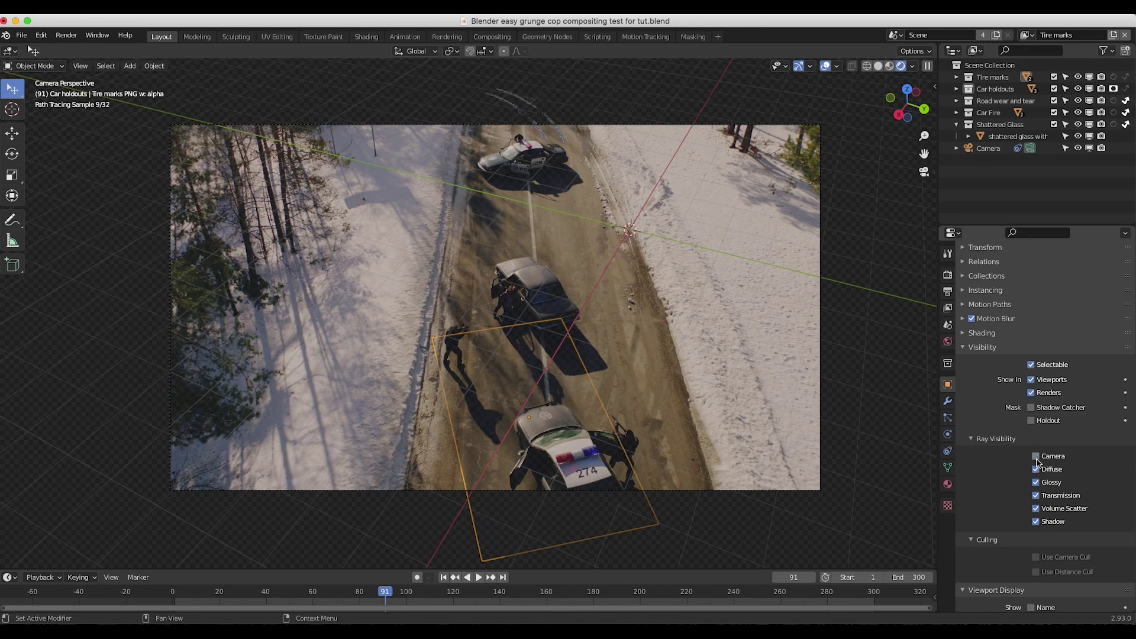
Step: Make Road wear and tear the active view layer
left_click(1027, 35)
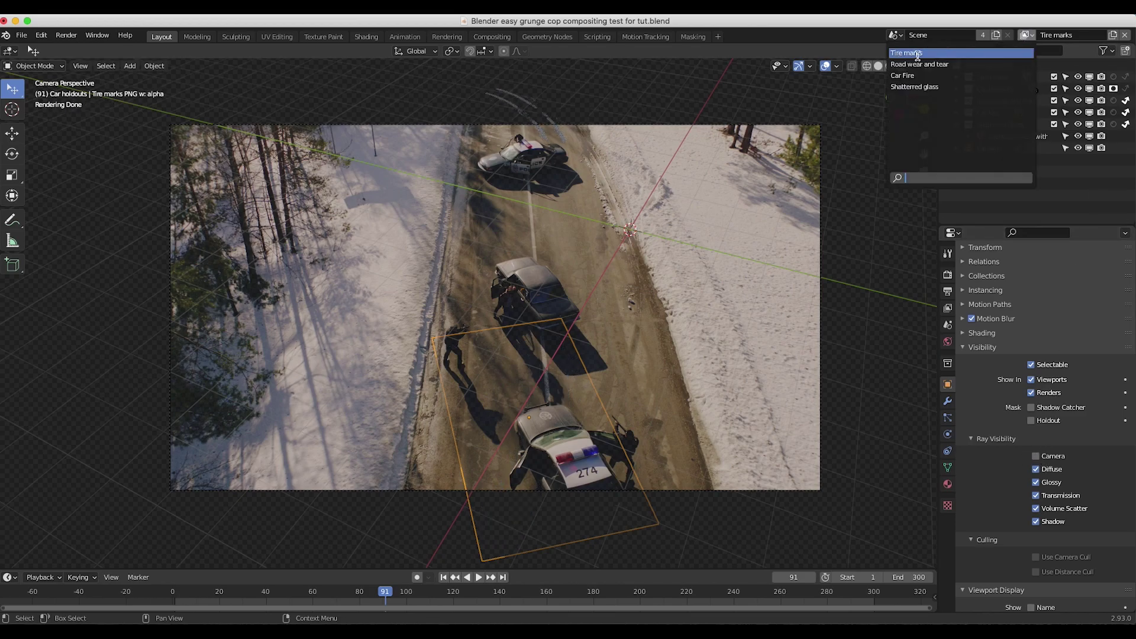
left_click(915, 65)
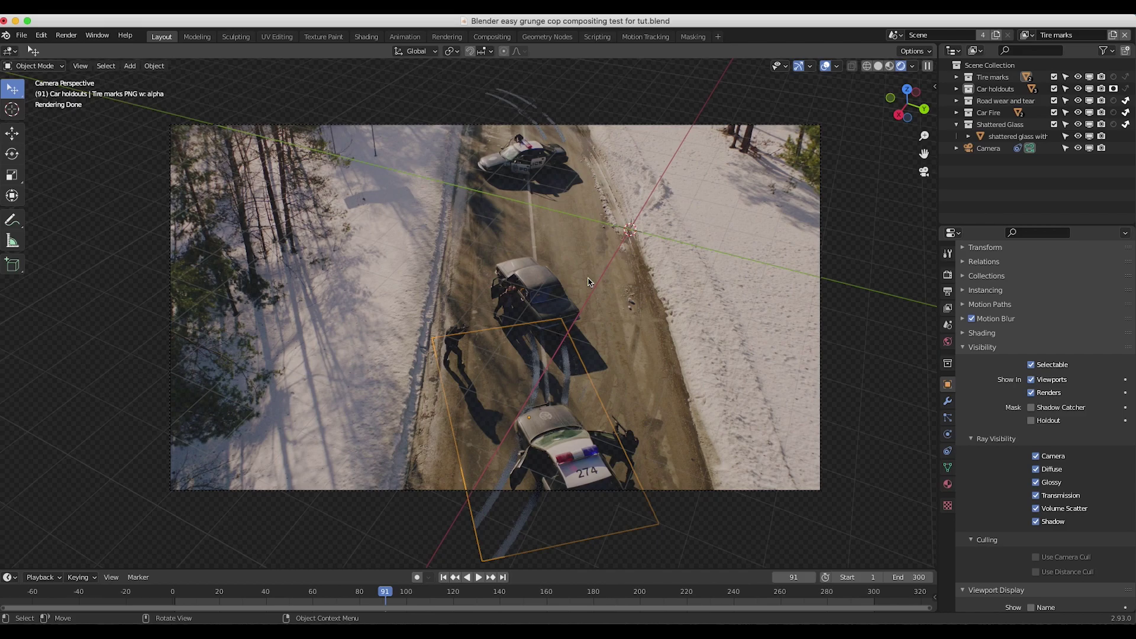
left_click(1024, 35)
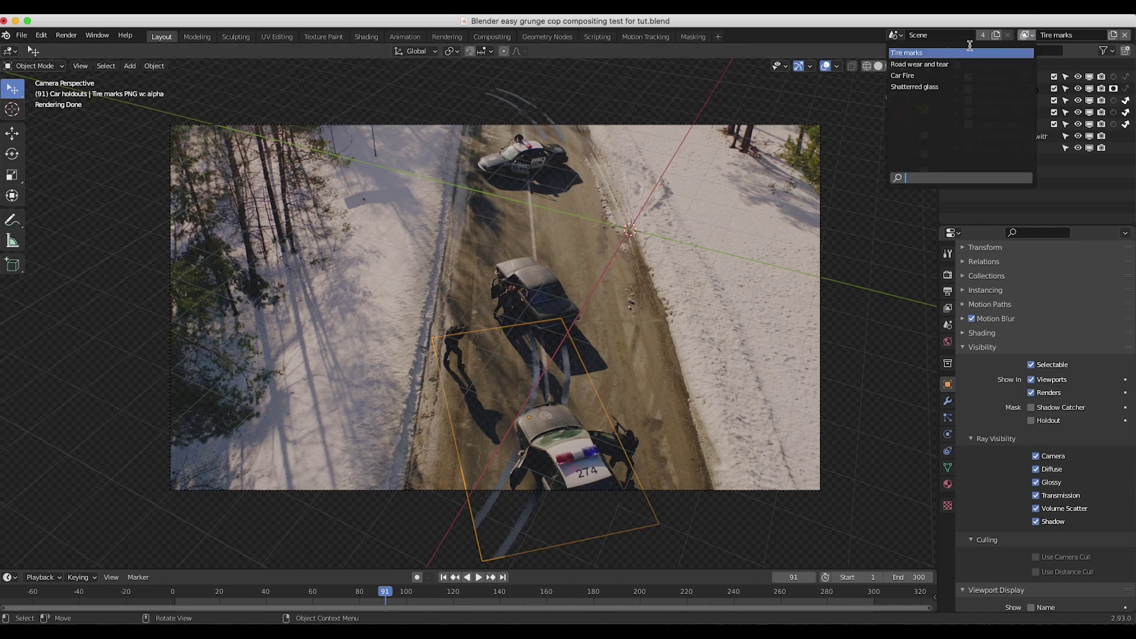
left_click(919, 67)
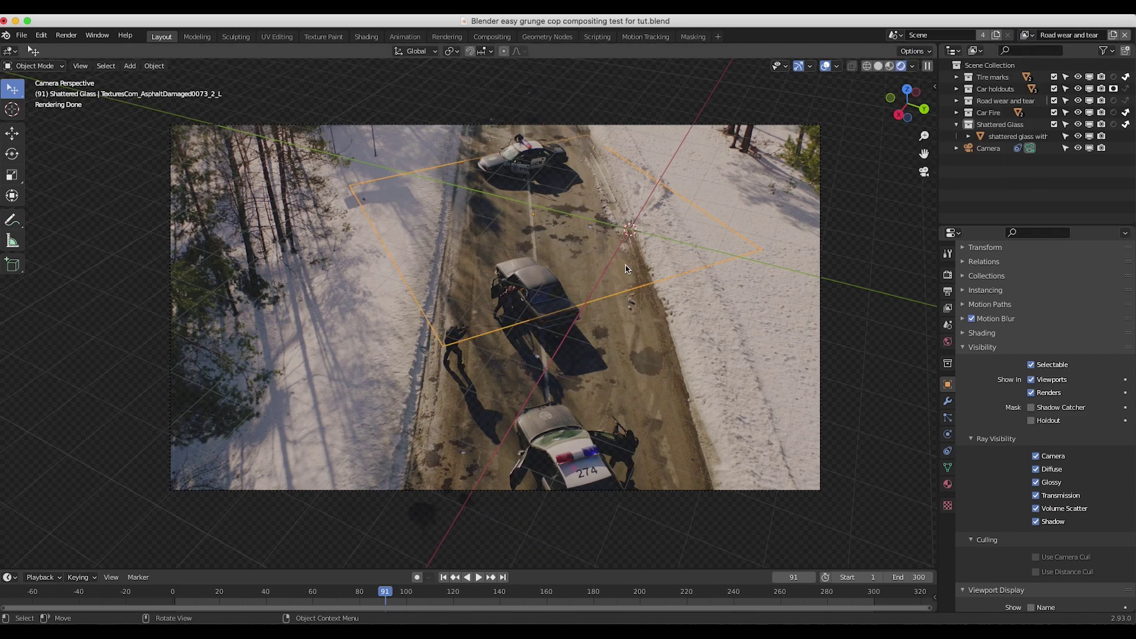
Step: Review the asphalt planes inside the Road wear and tear collection, along with the Car Fire and Shattered Glass collections
left_click(976, 102)
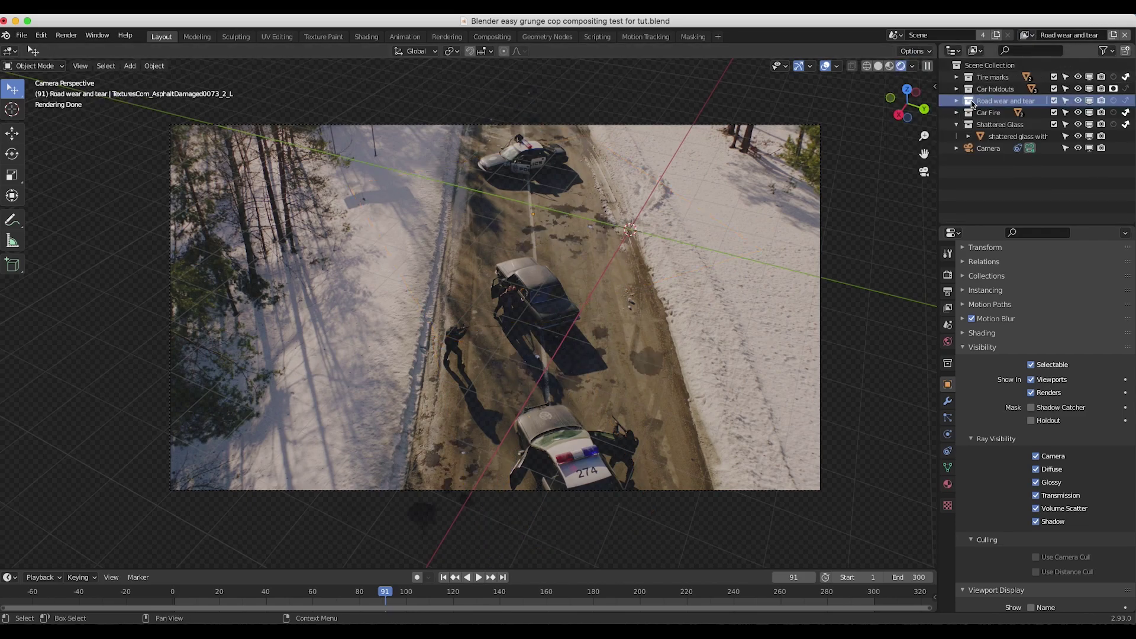
left_click(957, 101)
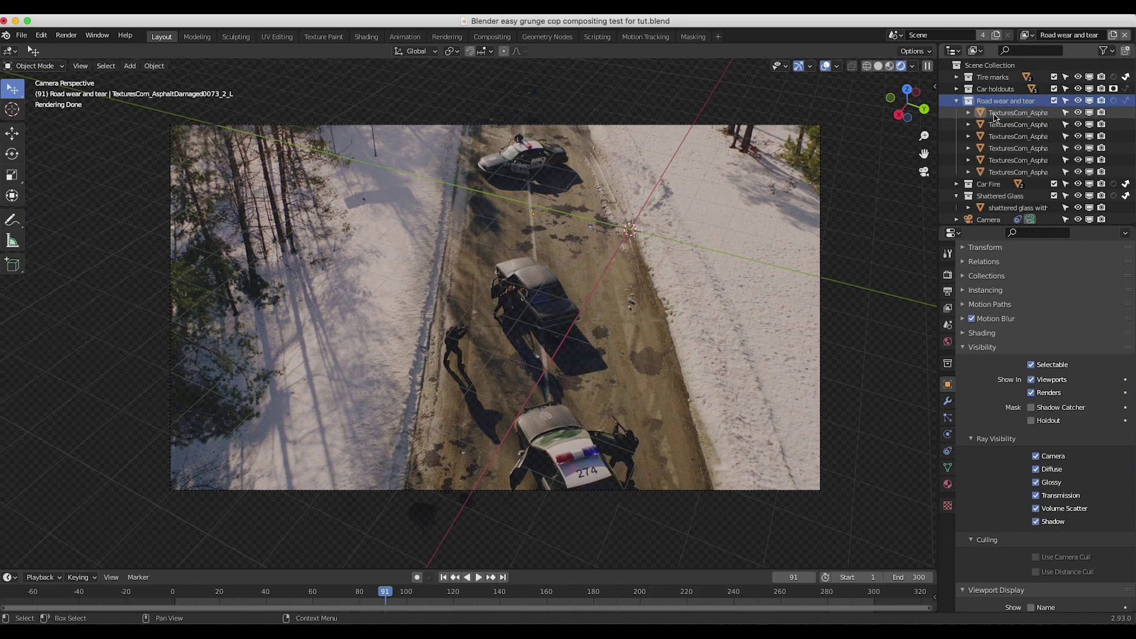
left_click(958, 103)
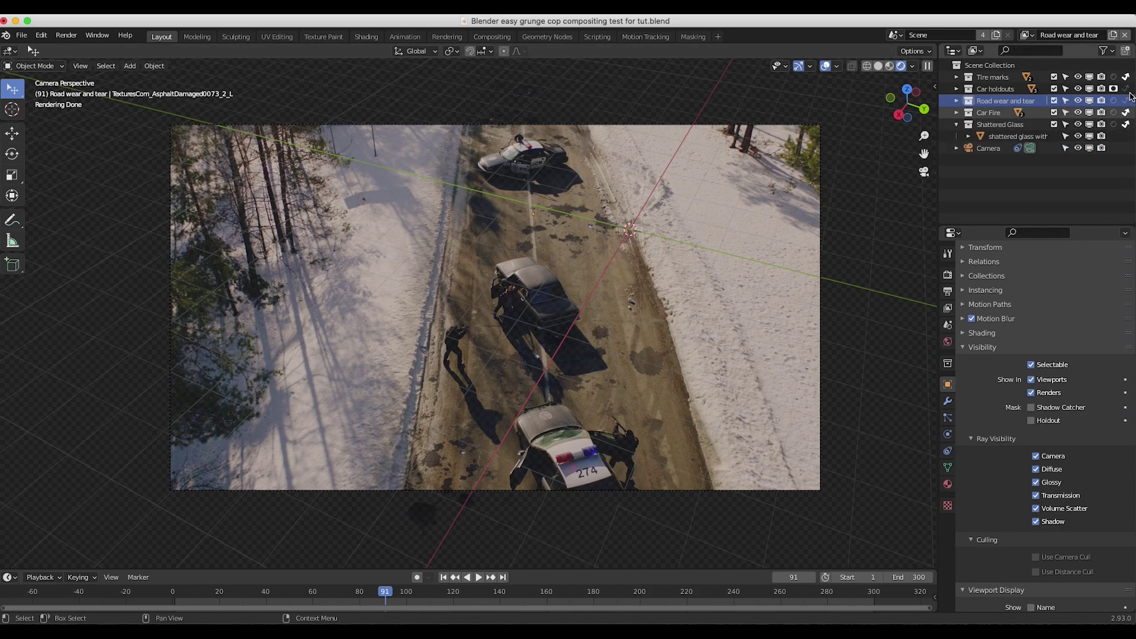
left_click(988, 112)
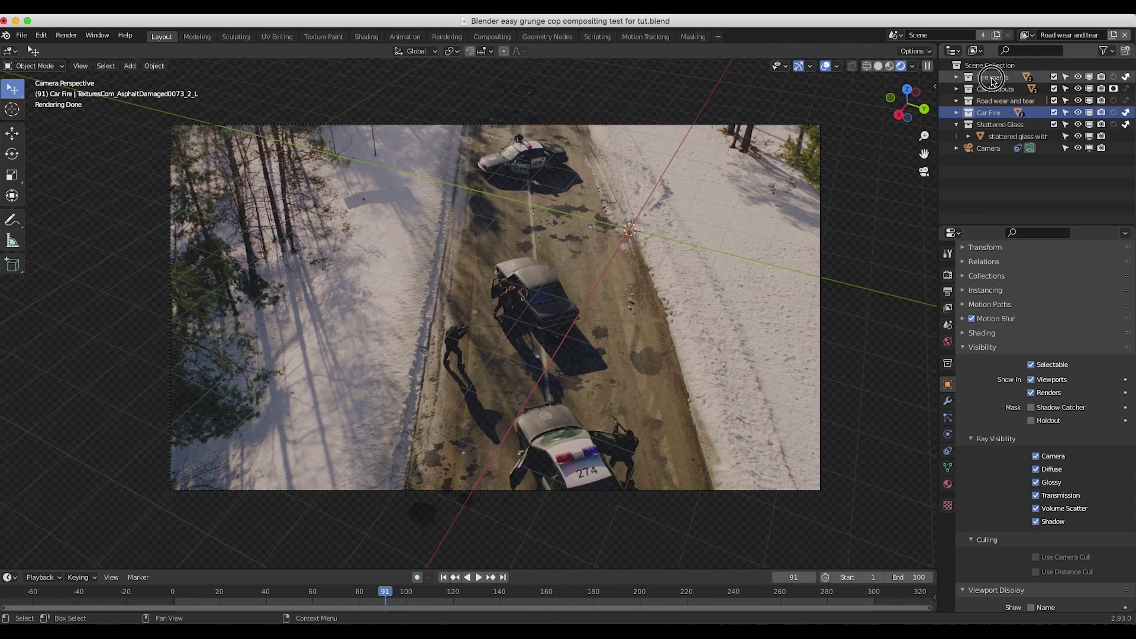
left_click(998, 126)
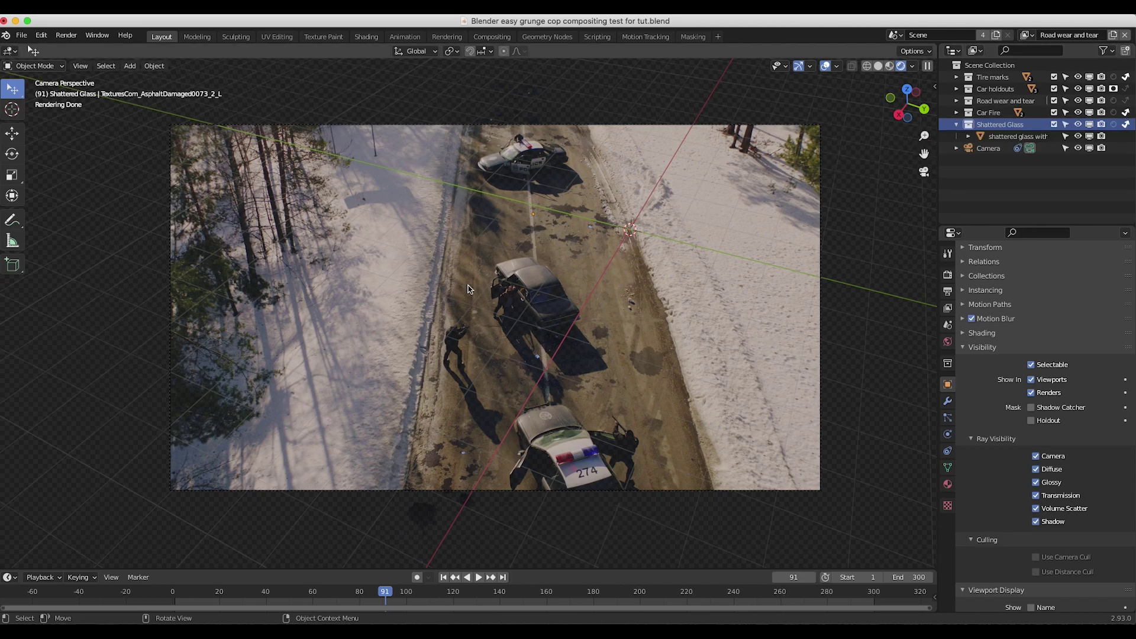
left_click(561, 211)
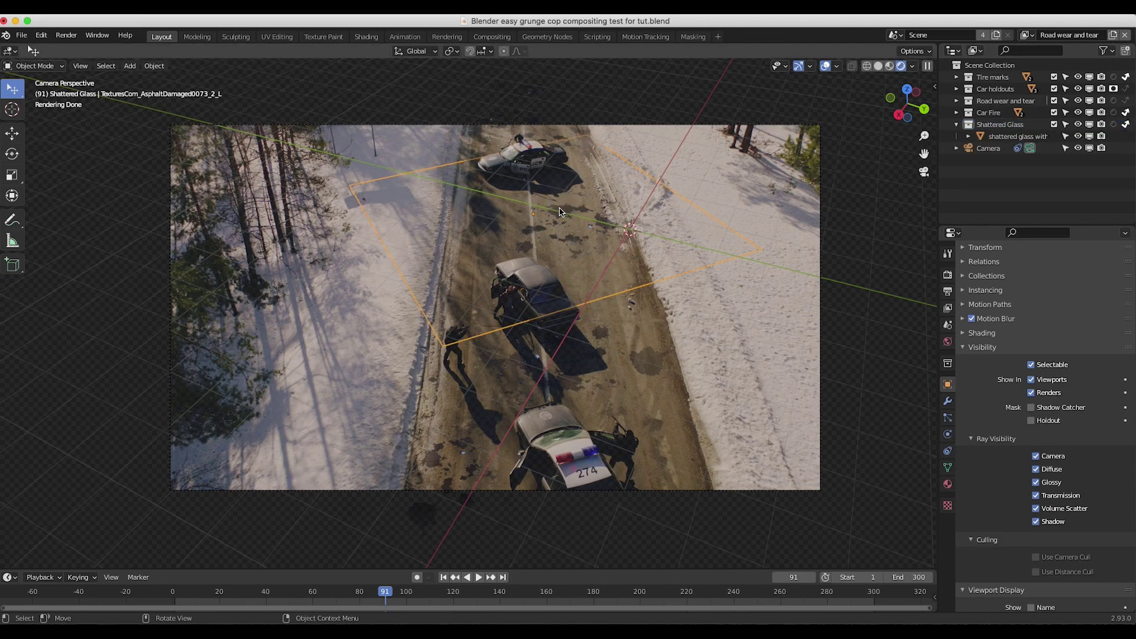
Step: Switch to the Car Fire view layer and select the Car Fire collection
left_click(1025, 35)
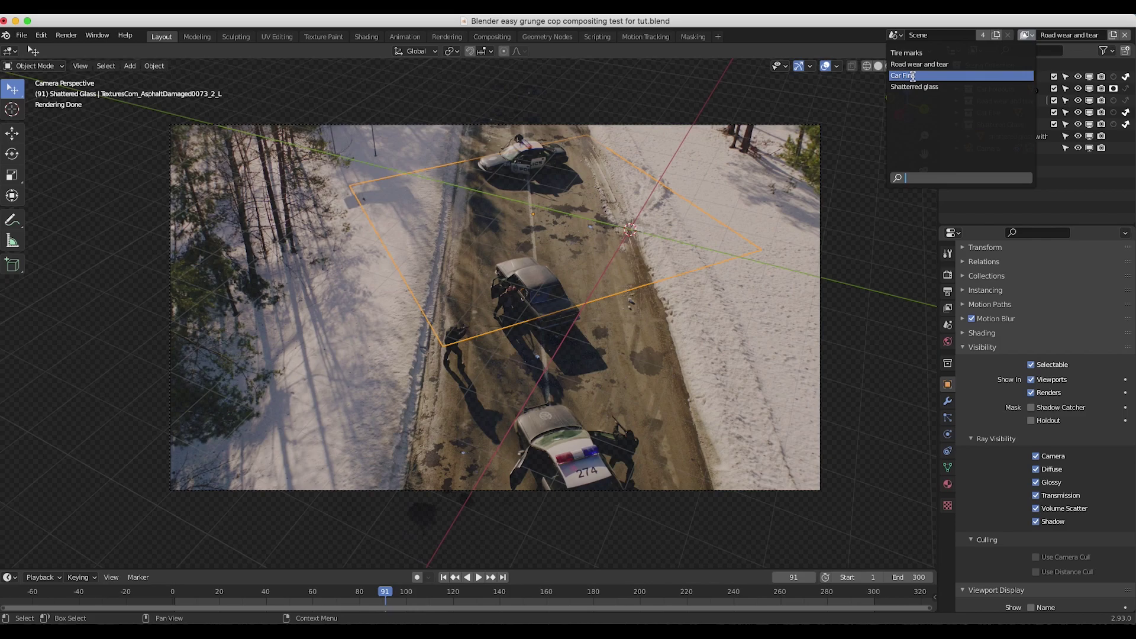
left_click(912, 76)
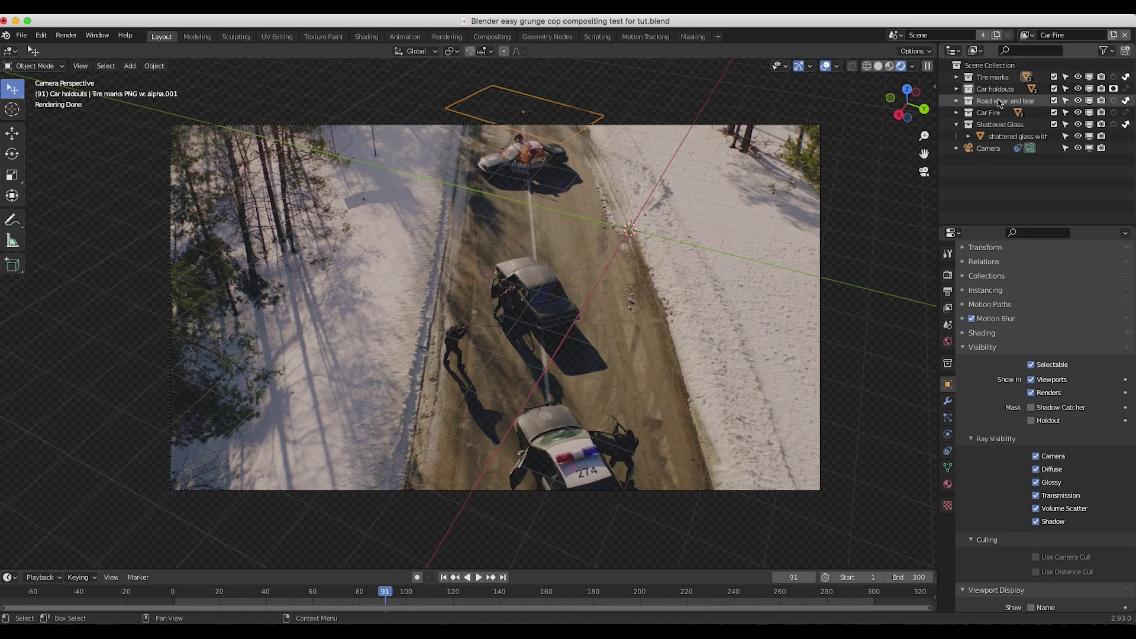
left_click(988, 112)
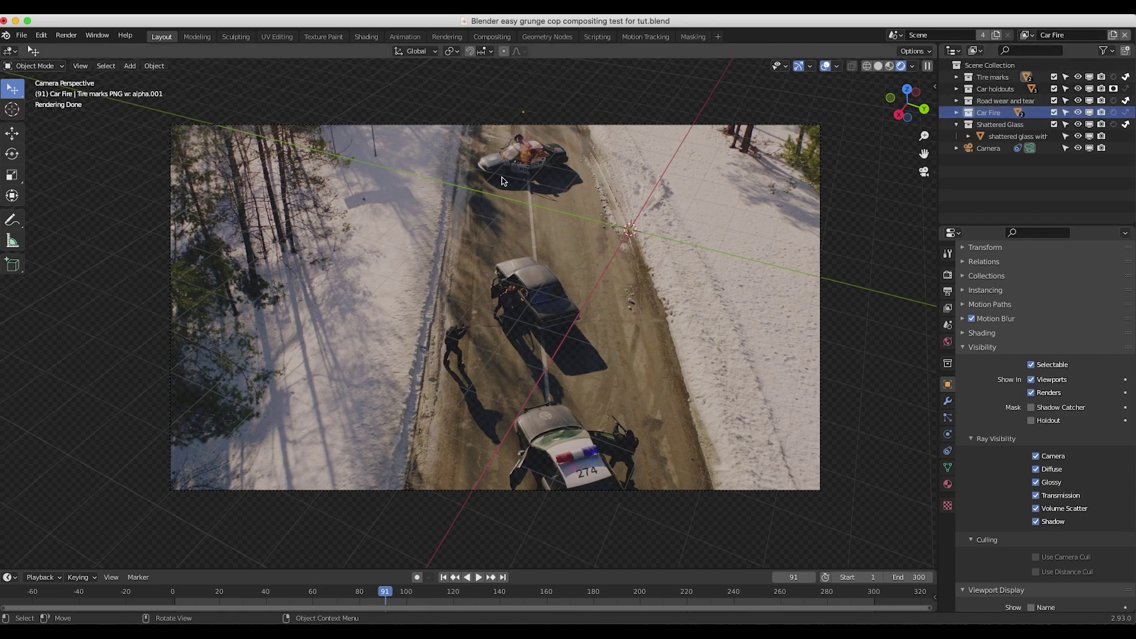
Step: Switch to the Shattered glass view layer and check its Shattered Glass and Car holdouts collections
left_click(1025, 35)
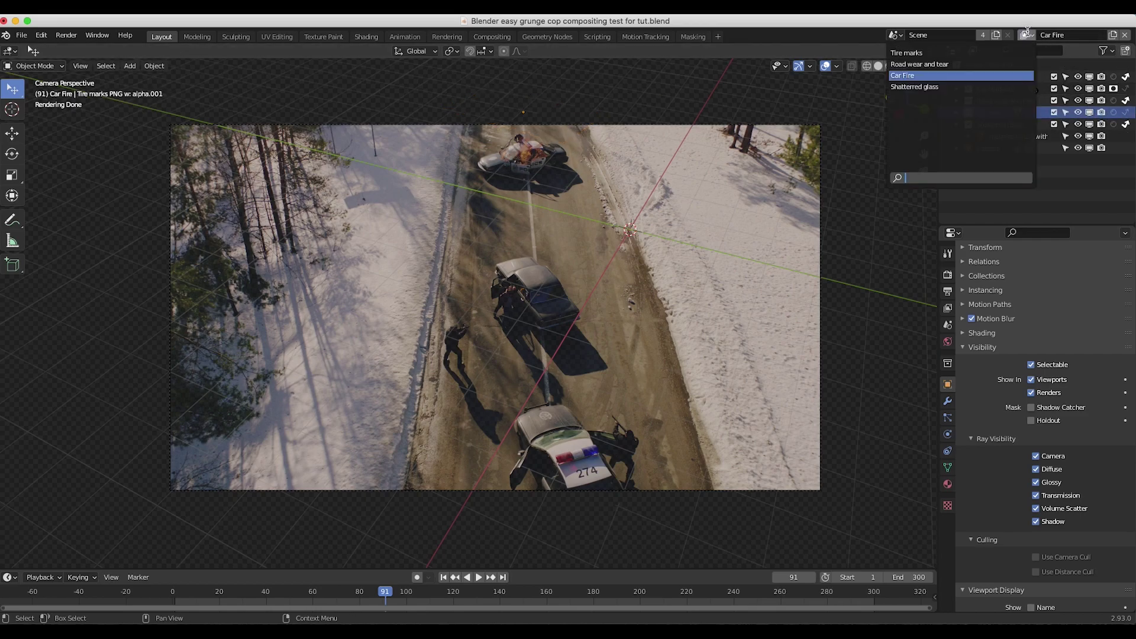
left_click(913, 88)
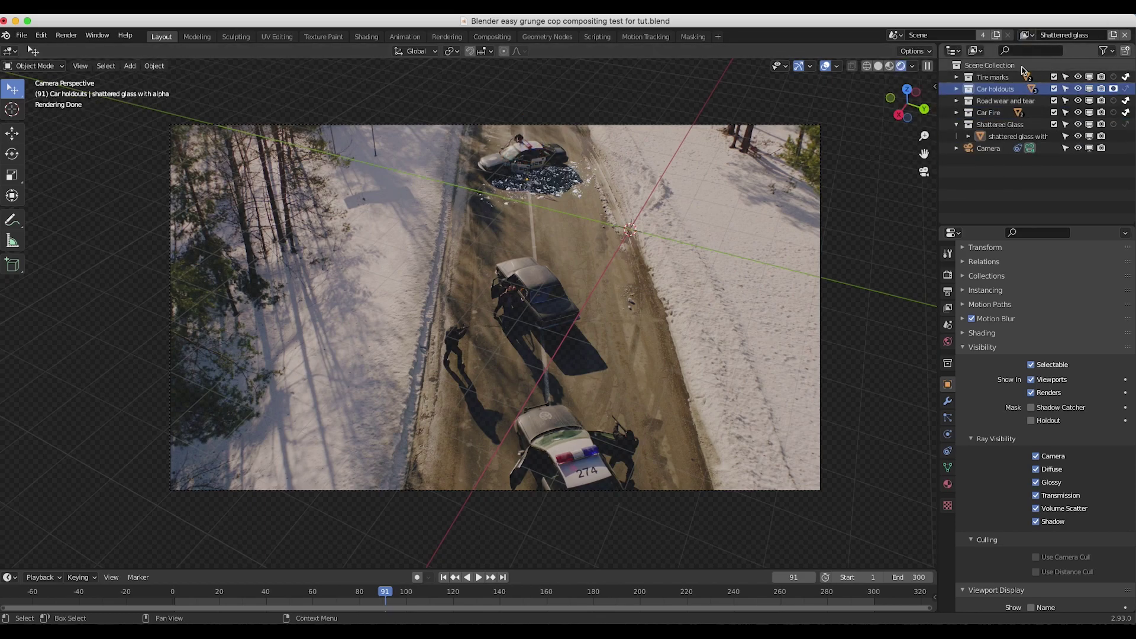
left_click(997, 125)
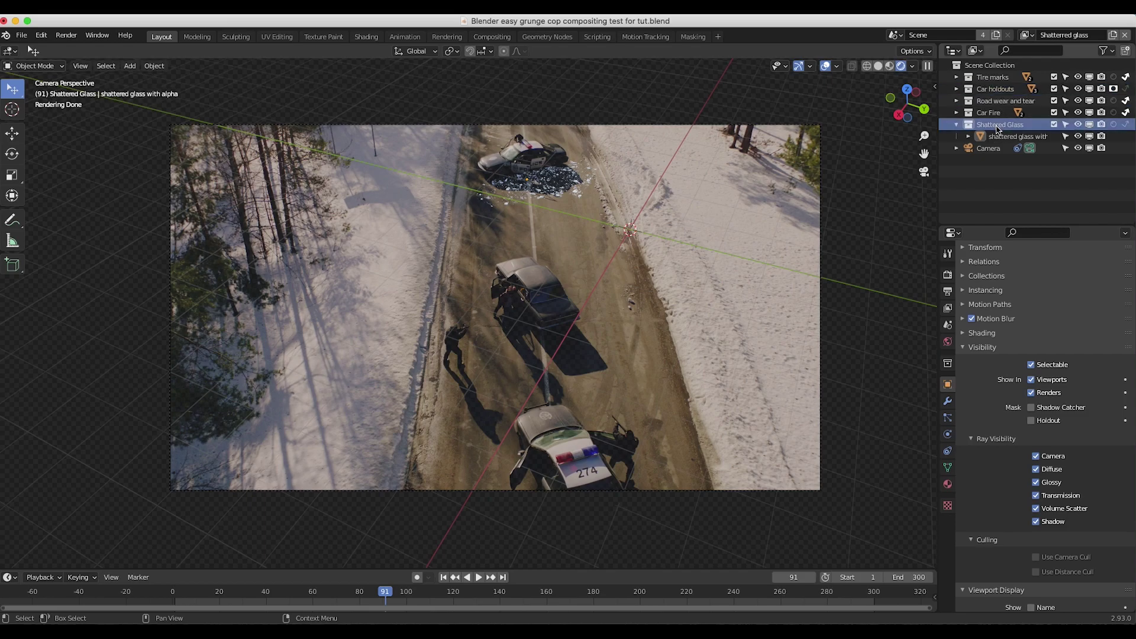
left_click(996, 88)
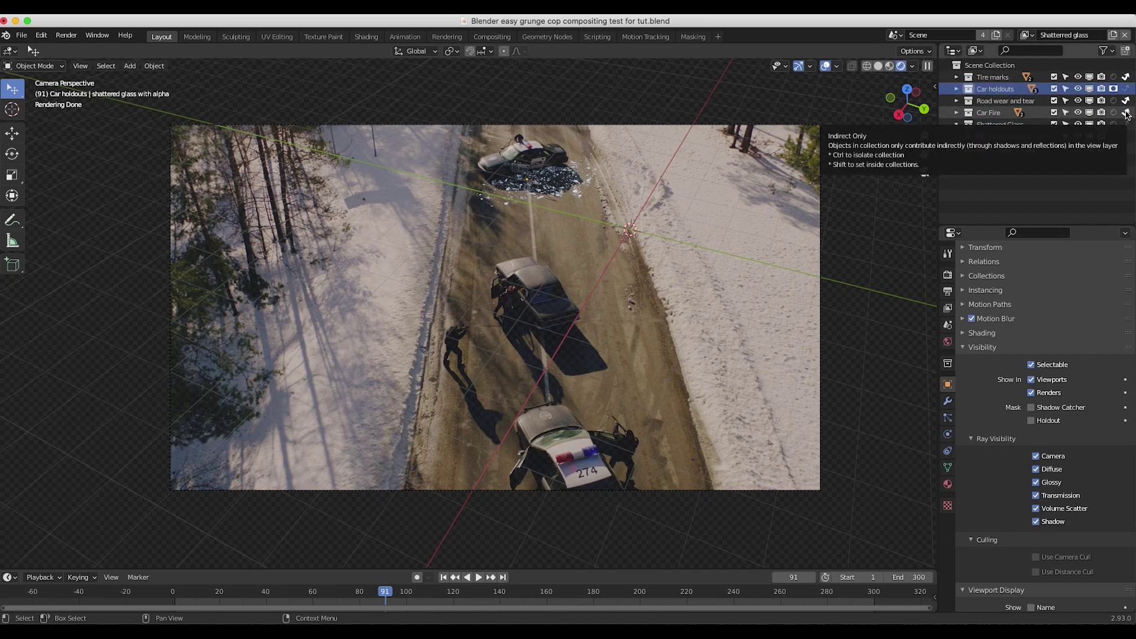
left_click(1000, 125)
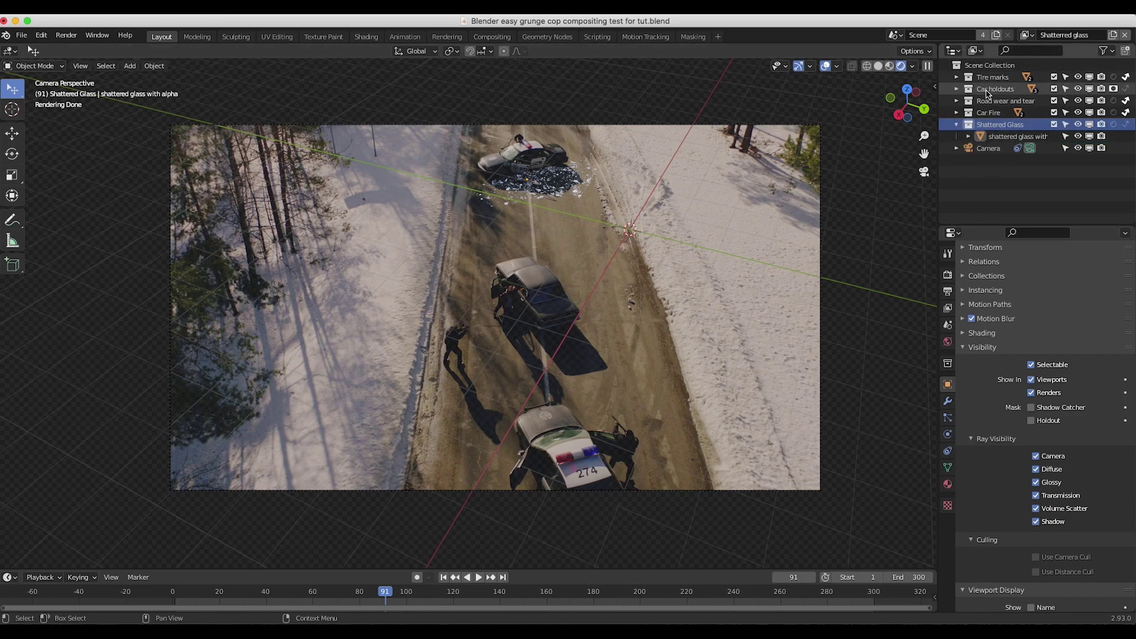
Step: Expand the Car holdouts collection to show the car meshes it contains
left_click(987, 90)
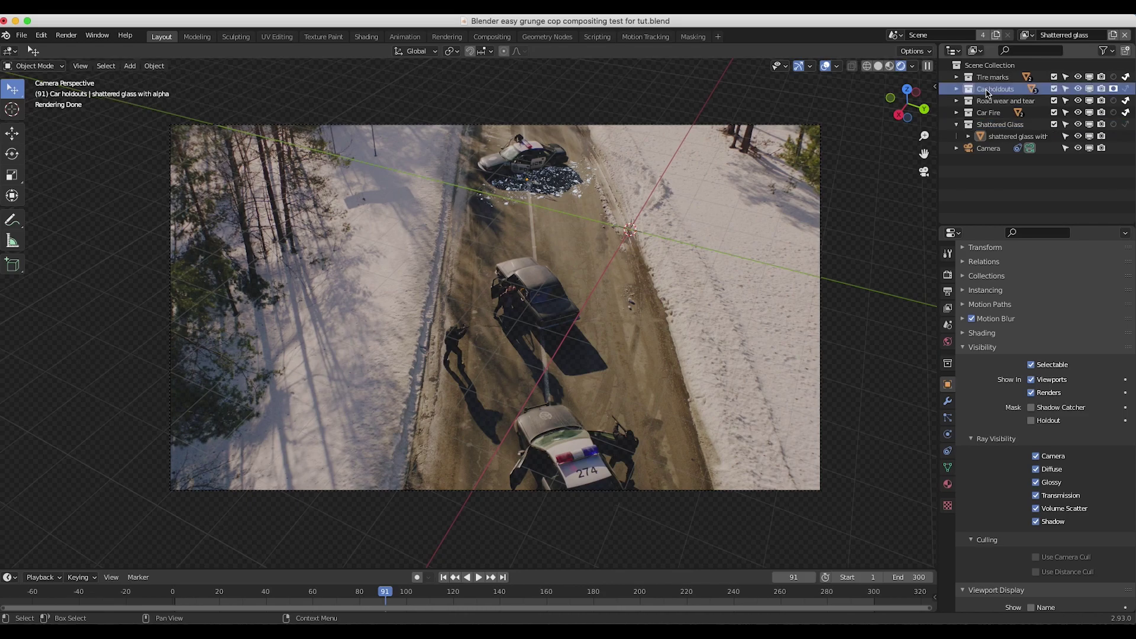
left_click(1114, 89)
left_click(957, 89)
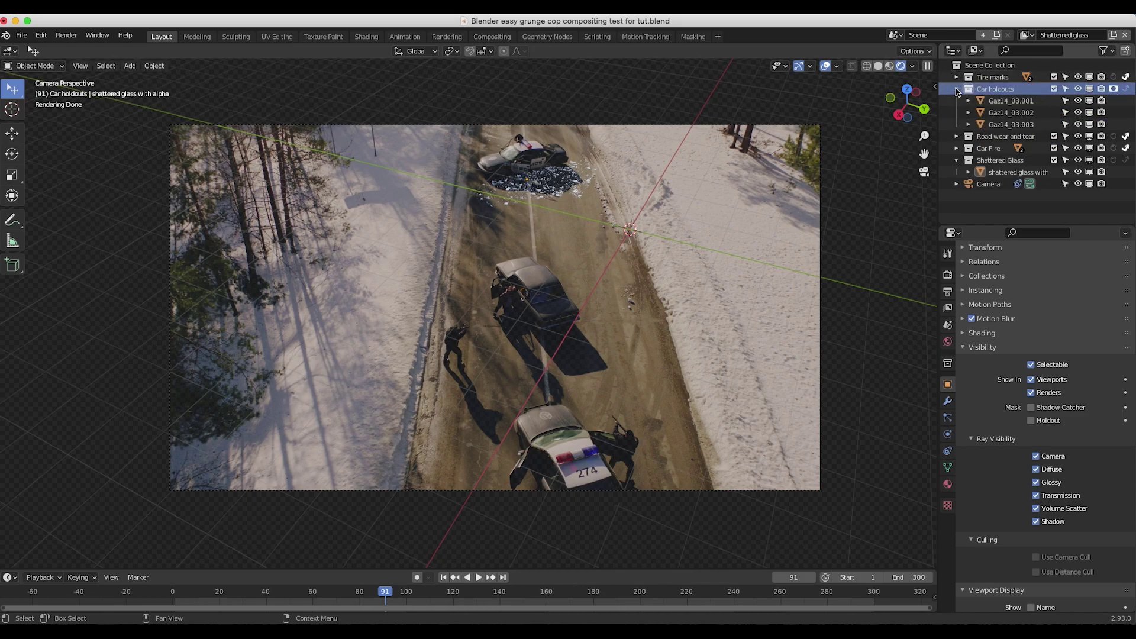
Step: Switch the scene back to the Tire marks view layer
left_click(1026, 35)
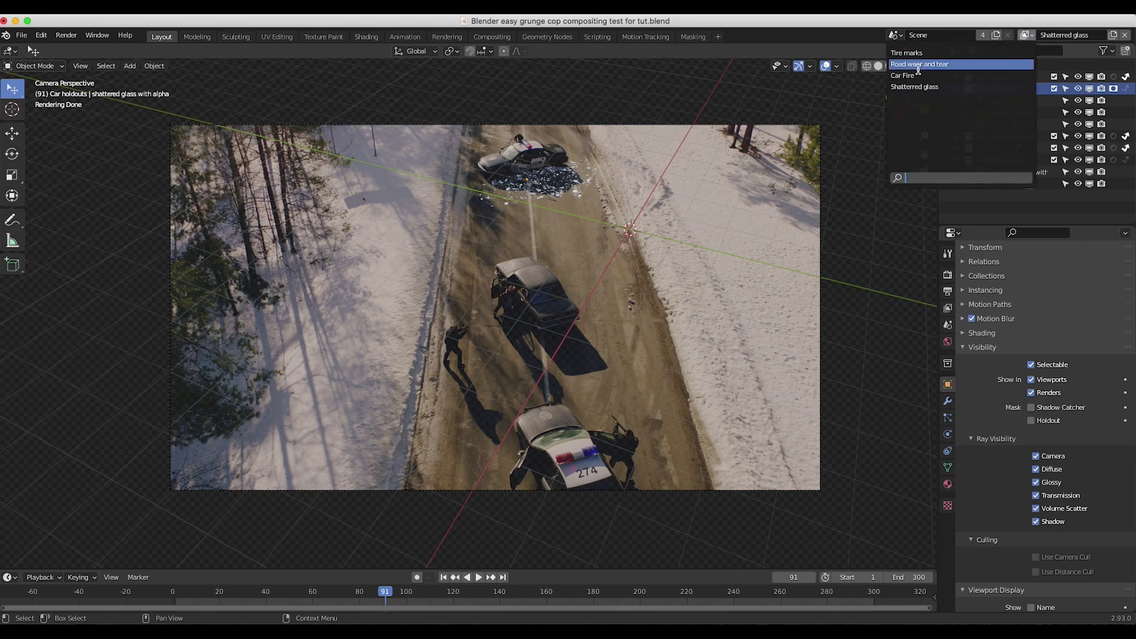
left_click(918, 54)
left_click(919, 51)
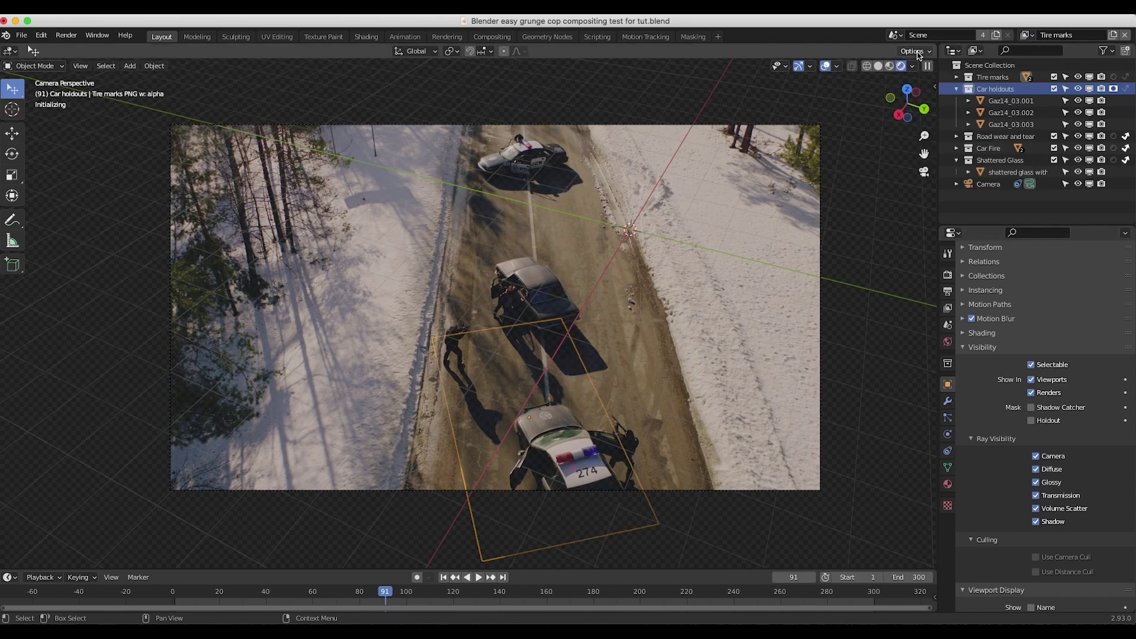
Step: Select the holdout mesh over police car 274 and examine up close how it masks the tire marks
middle_click_drag(585, 333, 606, 272, "shift")
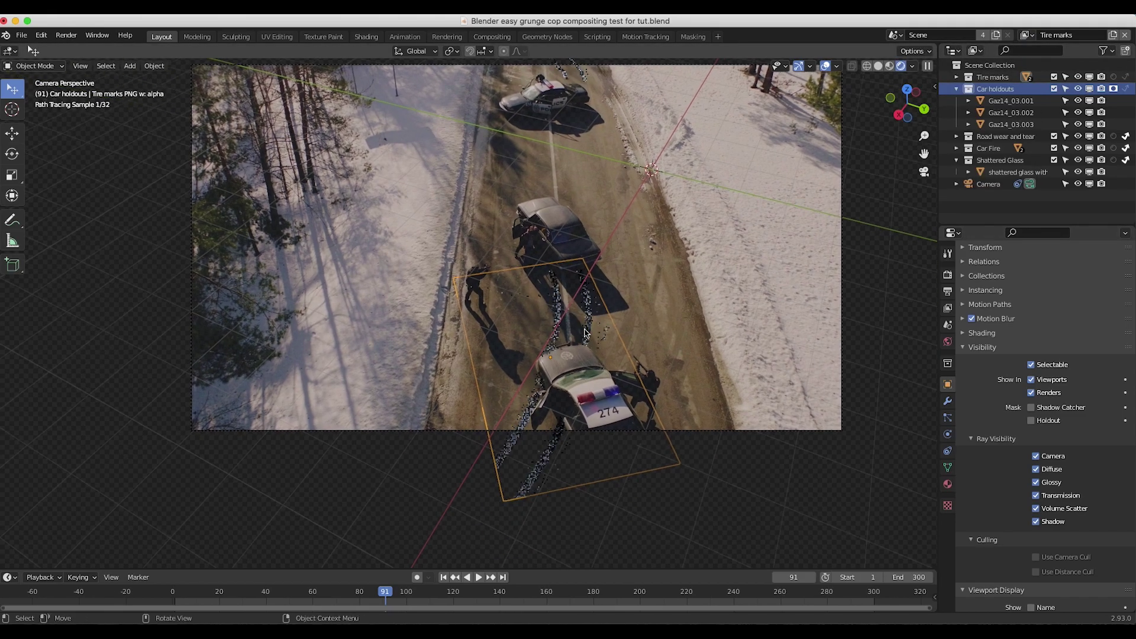
scroll(638, 329, "up", 2)
middle_click_drag(638, 329, 653, 282, "shift")
scroll(734, 157, "up", 2)
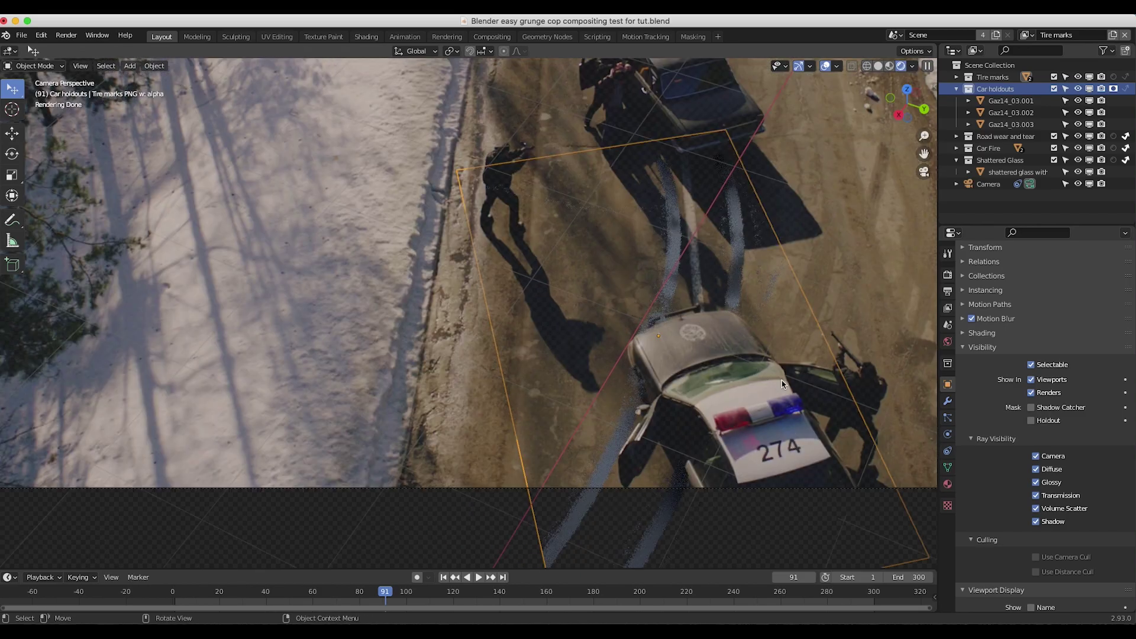
left_click(737, 384)
scroll(486, 300, "down", 3)
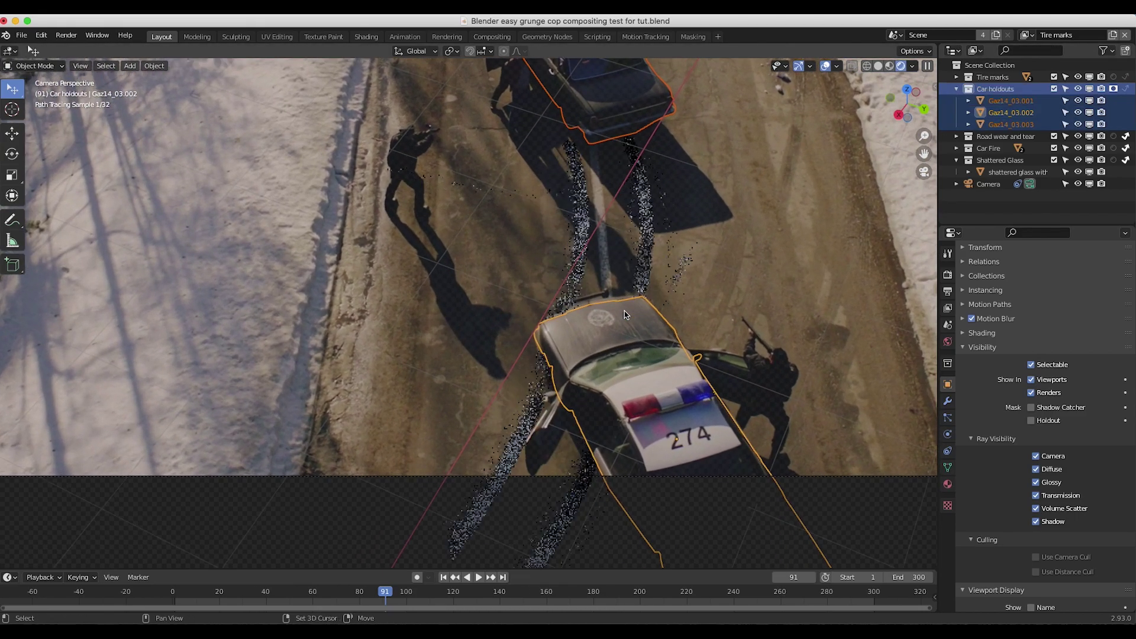
middle_click_drag(616, 370, 578, 335, "shift")
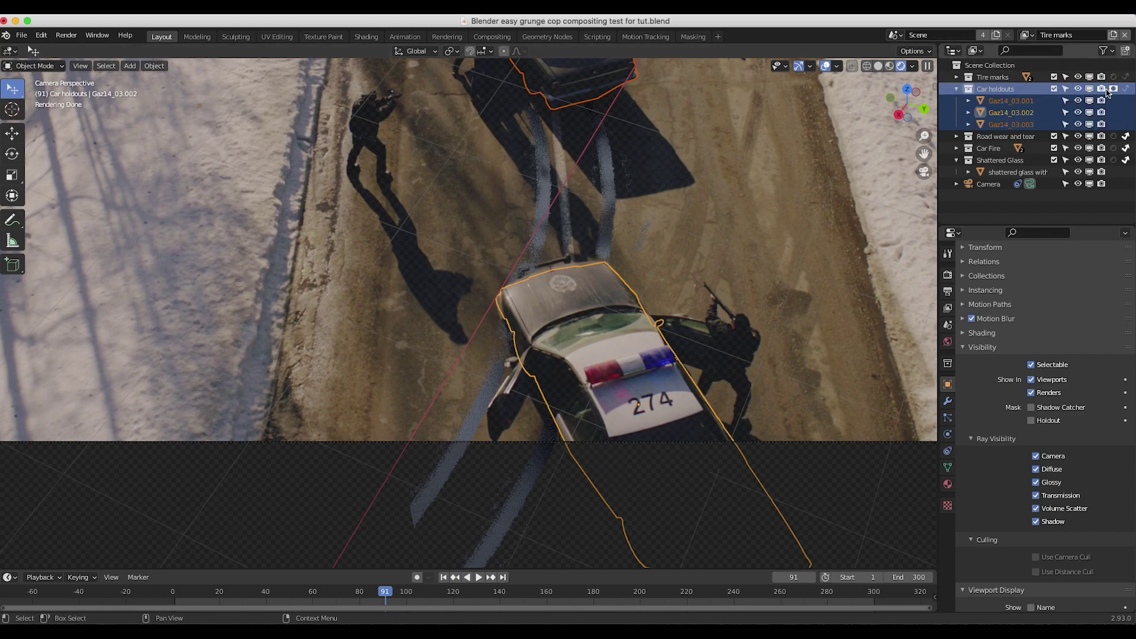
Step: Turn Holdout off for the Car holdouts collection, inspect the exposed car meshes, and turn it back on
left_click(1114, 90)
scroll(501, 122, "down", 4)
scroll(501, 122, "up", 2)
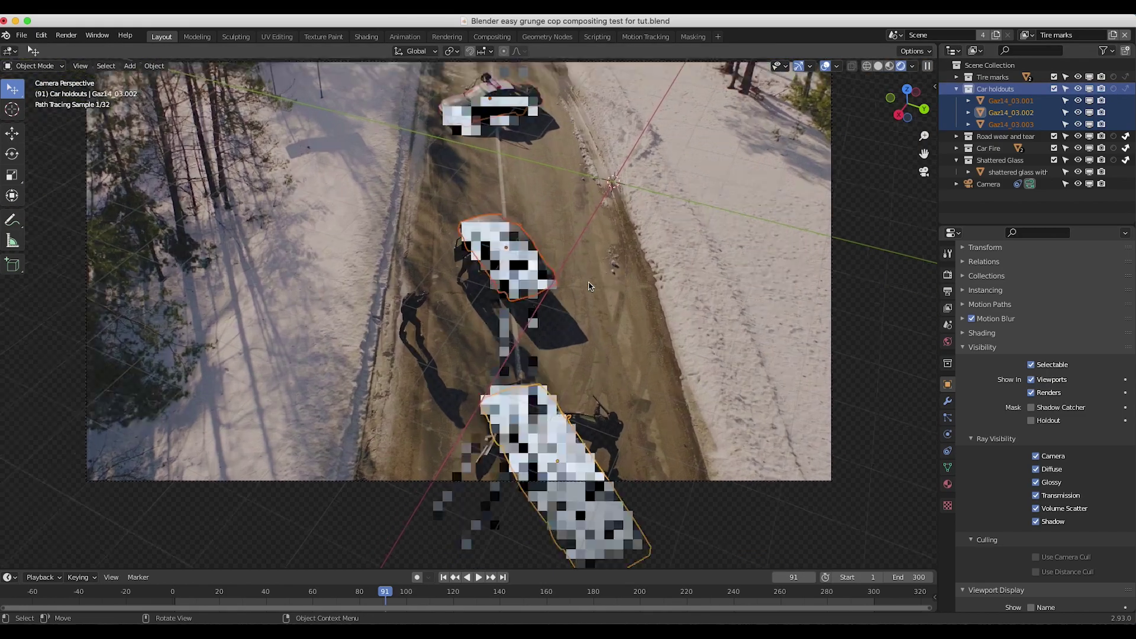
middle_click_drag(501, 121, 480, 150, "shift")
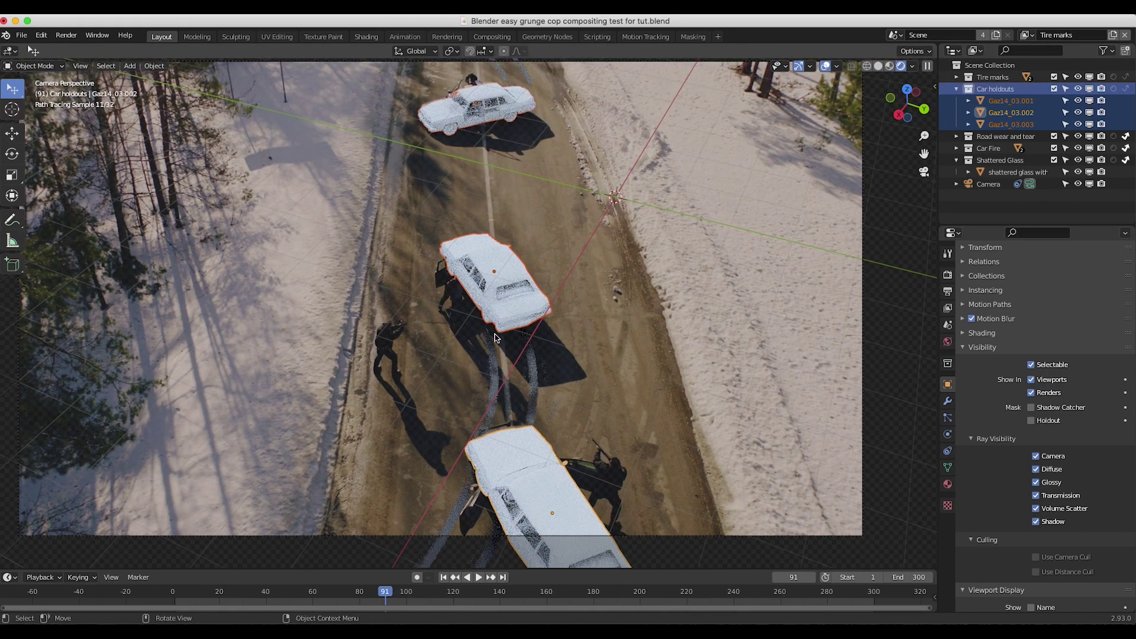
left_click(1113, 89)
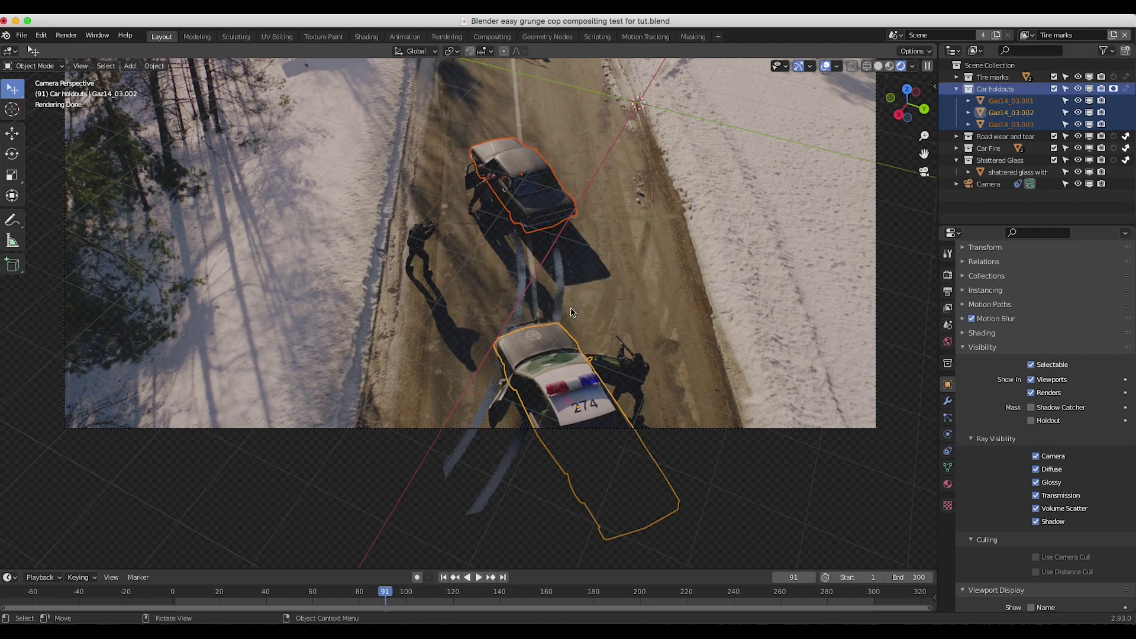
Step: Bring all the cars into view and review the scene's list of view layers
middle_click_drag(548, 335, 533, 422, "shift")
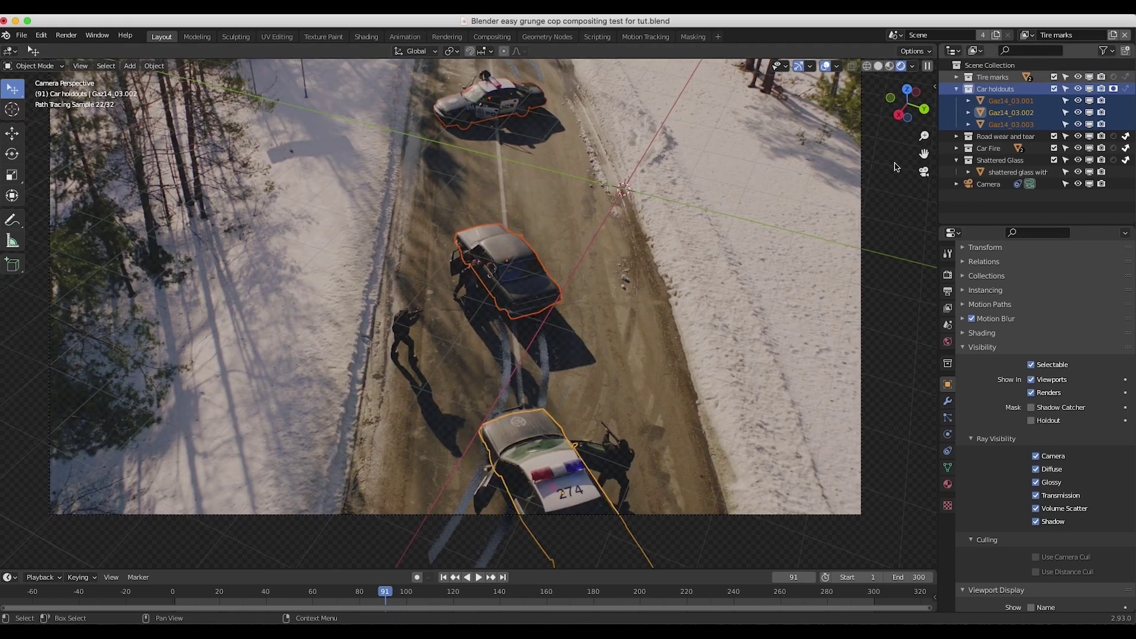
left_click(1030, 35)
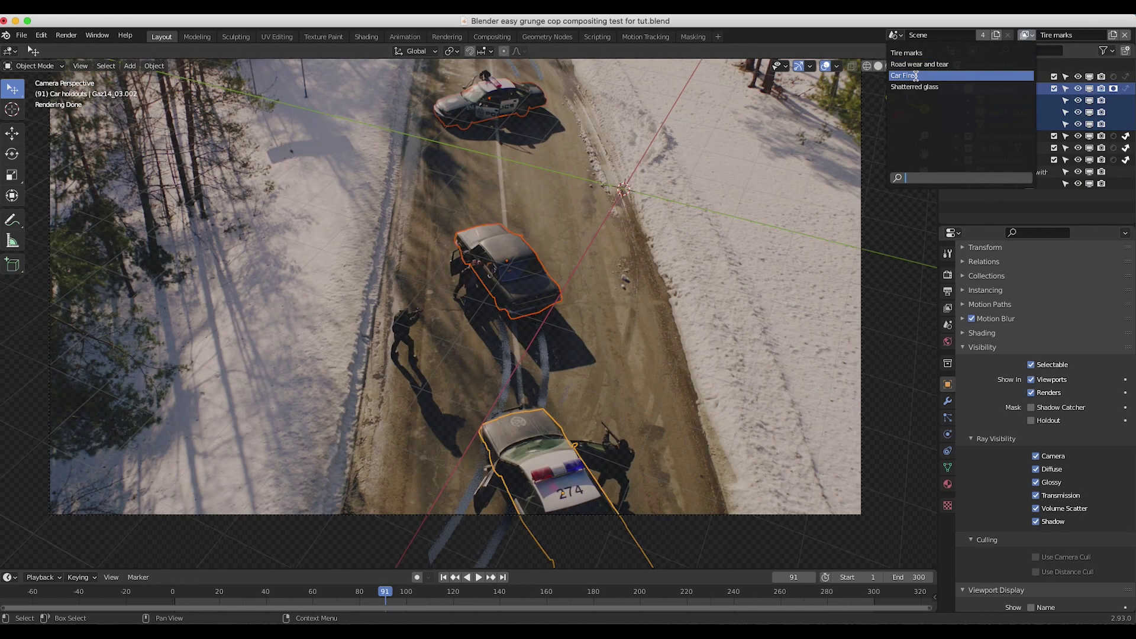
middle_click_drag(642, 346, 644, 367, "shift")
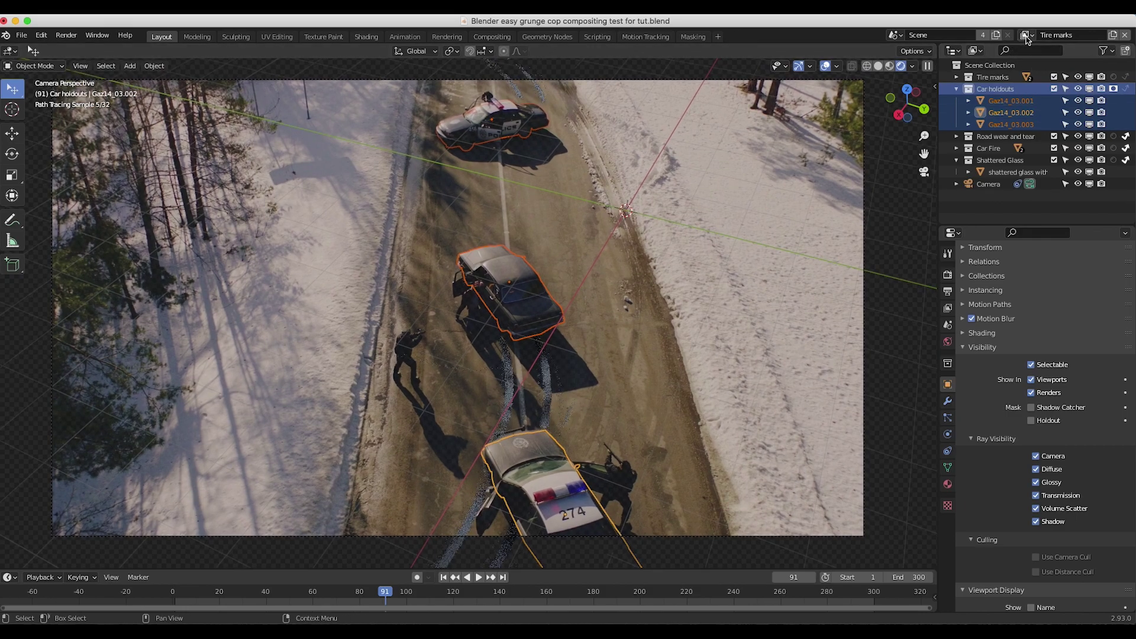
left_click(1027, 39)
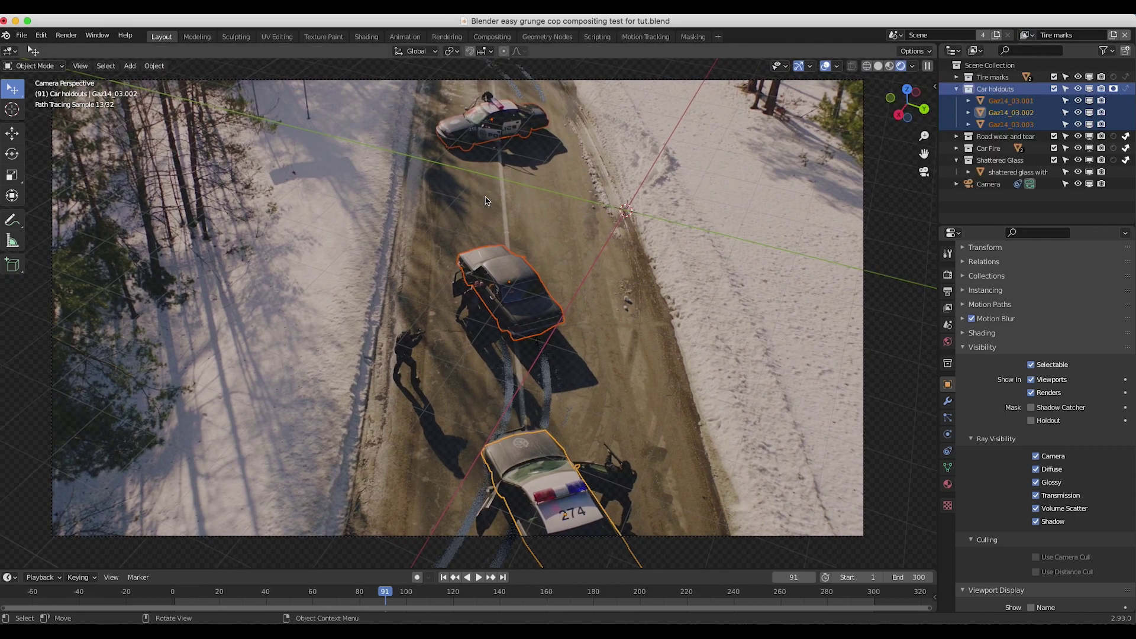
Step: Switch to the Compositing workspace and widen the Render Layers node that outputs the Tire marks layer
left_click(491, 37)
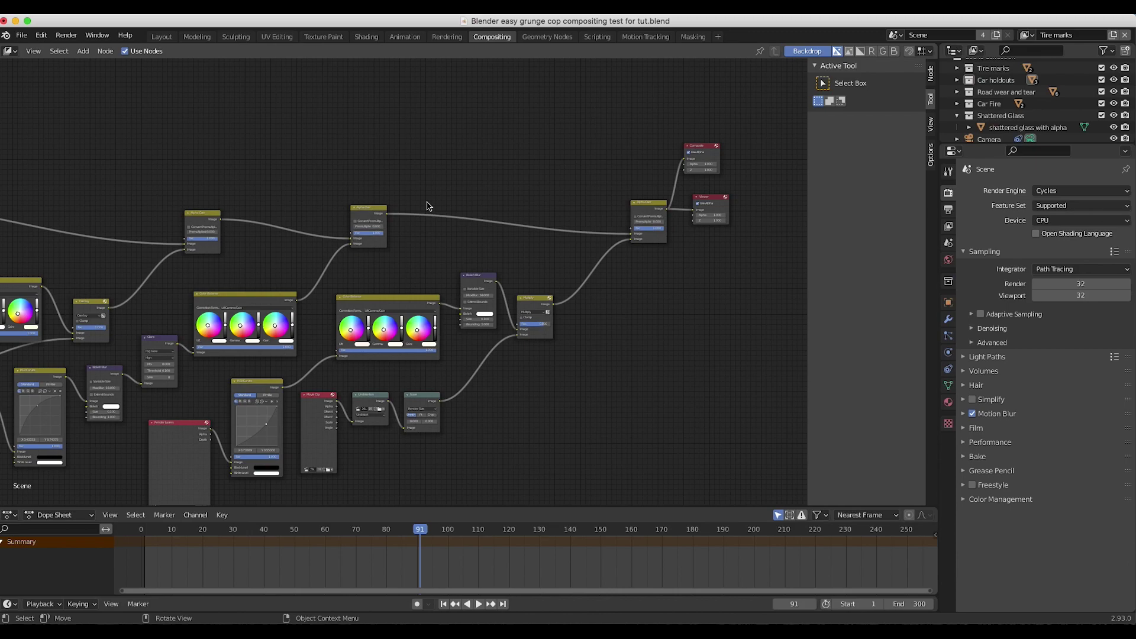
scroll(378, 337, "left", 10)
scroll(438, 340, "up", 12)
scroll(437, 341, "down", 2)
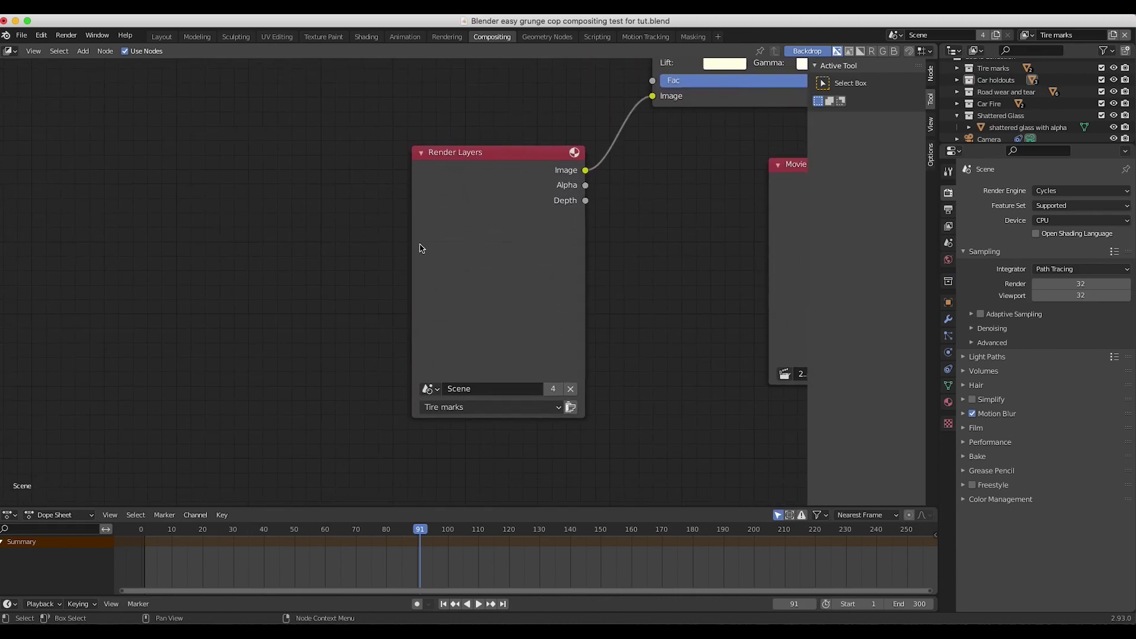
left_click_drag(413, 249, 294, 253)
scroll(355, 284, "down", 3)
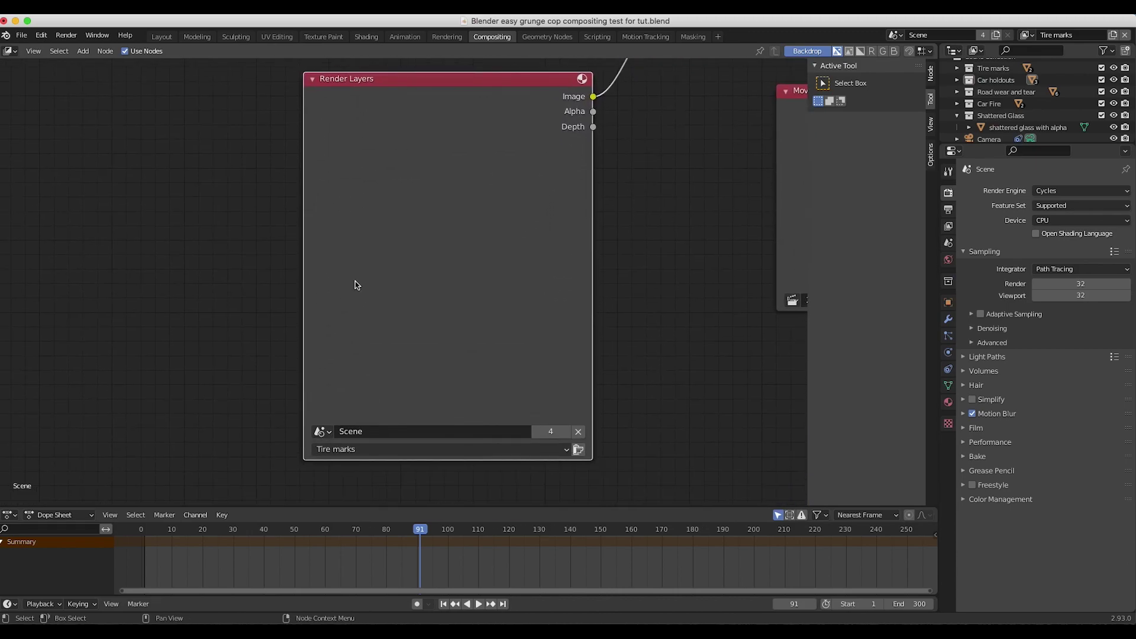
Step: Review which view layers the widened Render Layers node can output, leaving Tire marks chosen
left_click(359, 450)
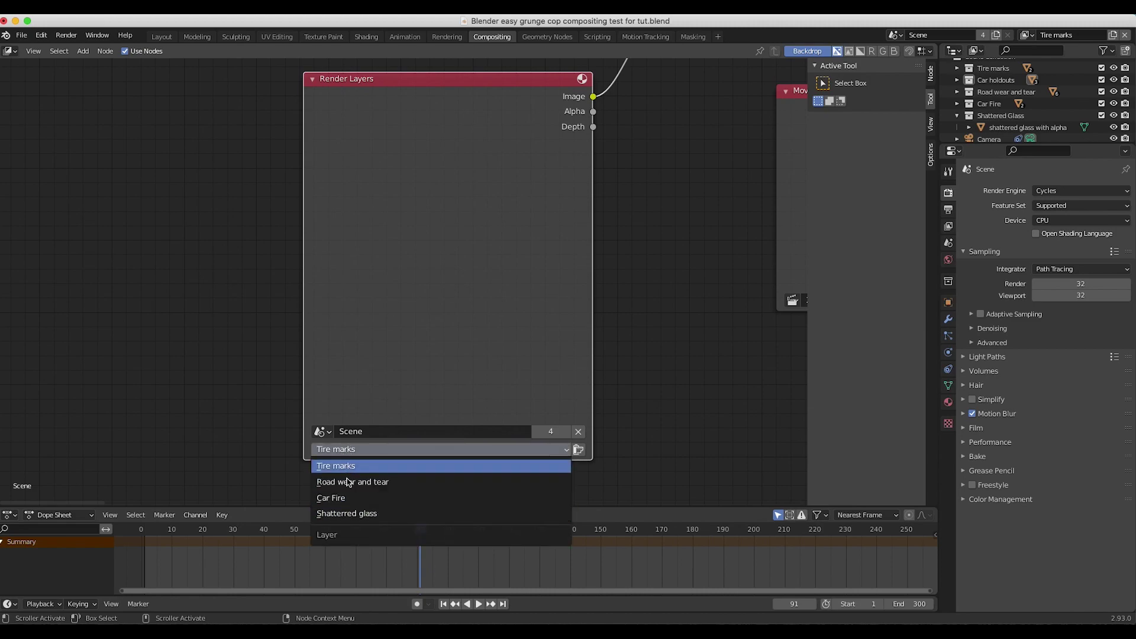
scroll(476, 327, "down", 2)
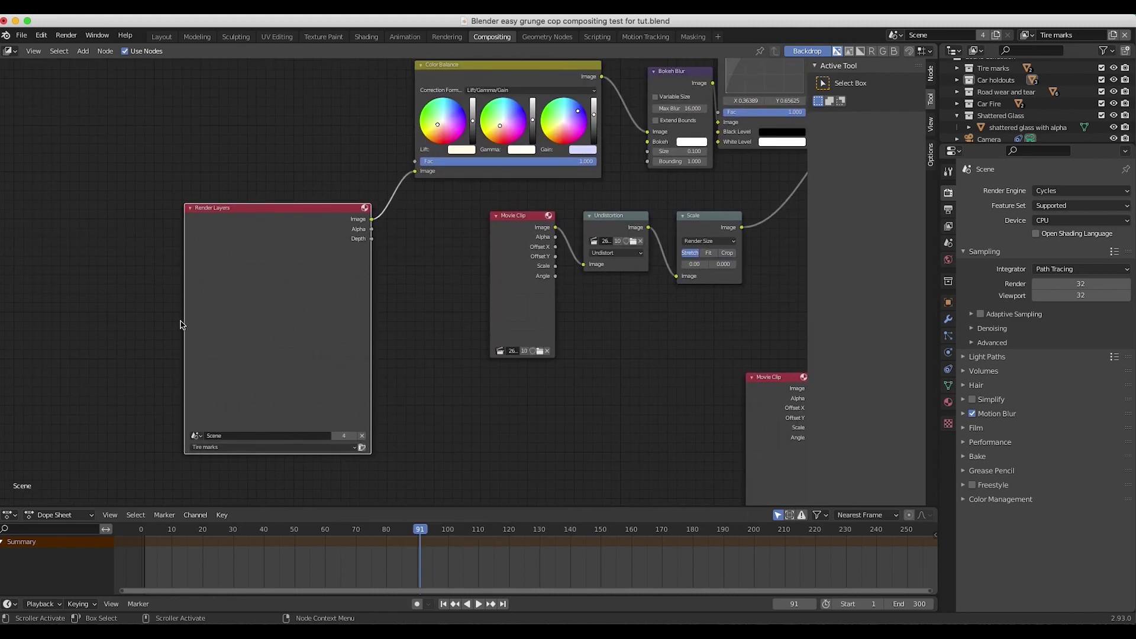
scroll(680, 165, "down", 1)
scroll(535, 304, "down", 4)
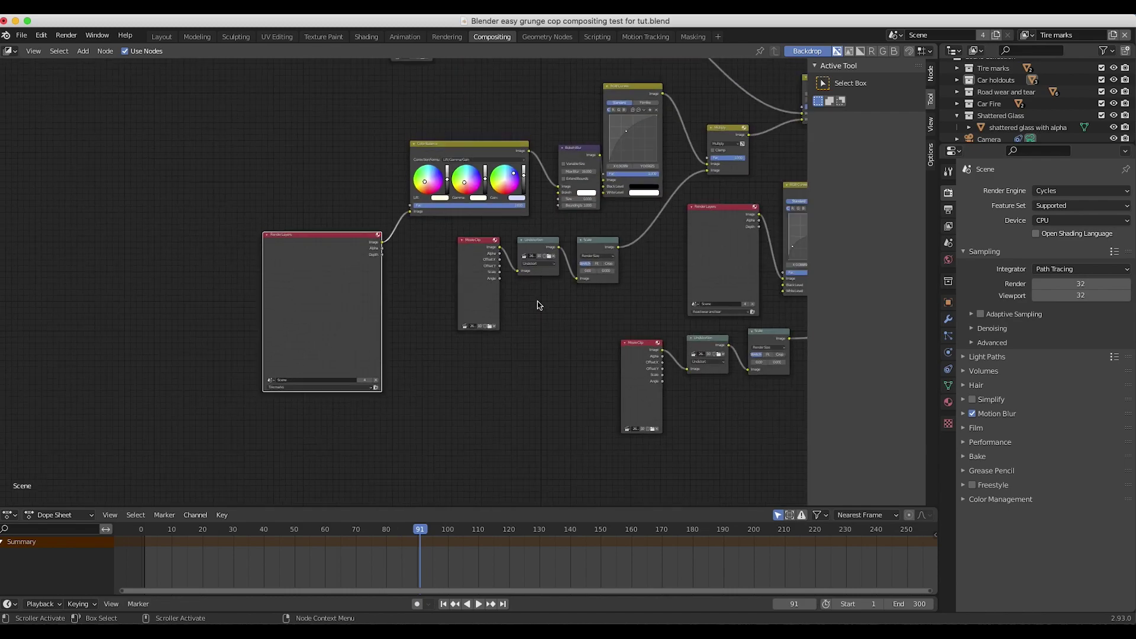
Step: Select the Scale node in the topmost Movie Clip chain and examine how the footage joins the Tire marks branch
left_click(156, 110)
left_click(292, 127)
scroll(291, 128, "left", 3)
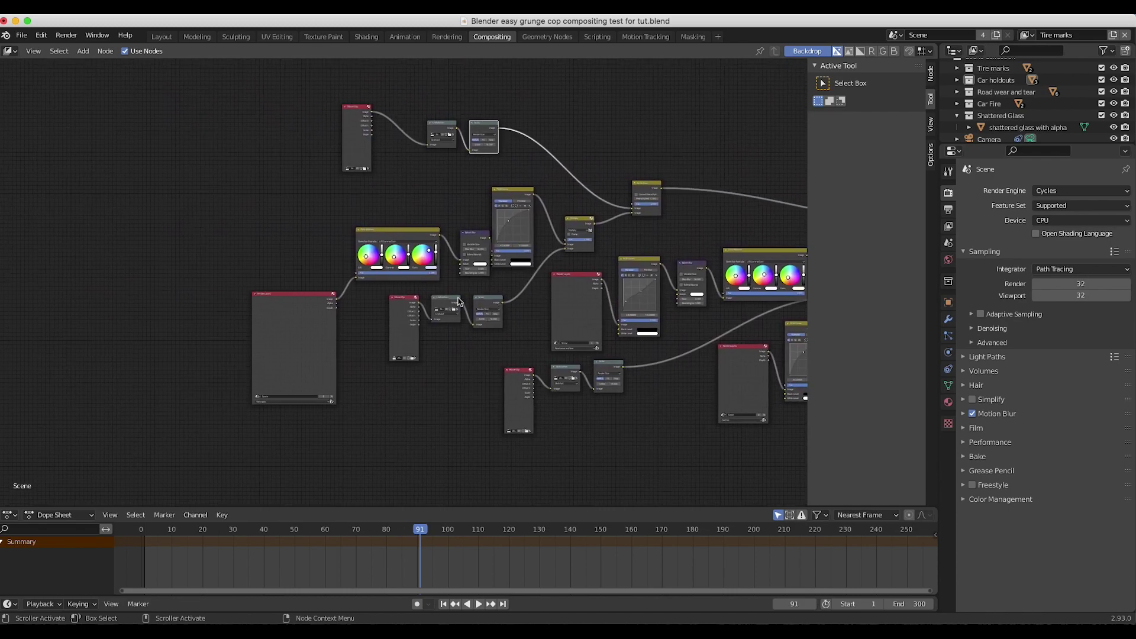
scroll(459, 301, "up", 3)
scroll(459, 301, "right", 3)
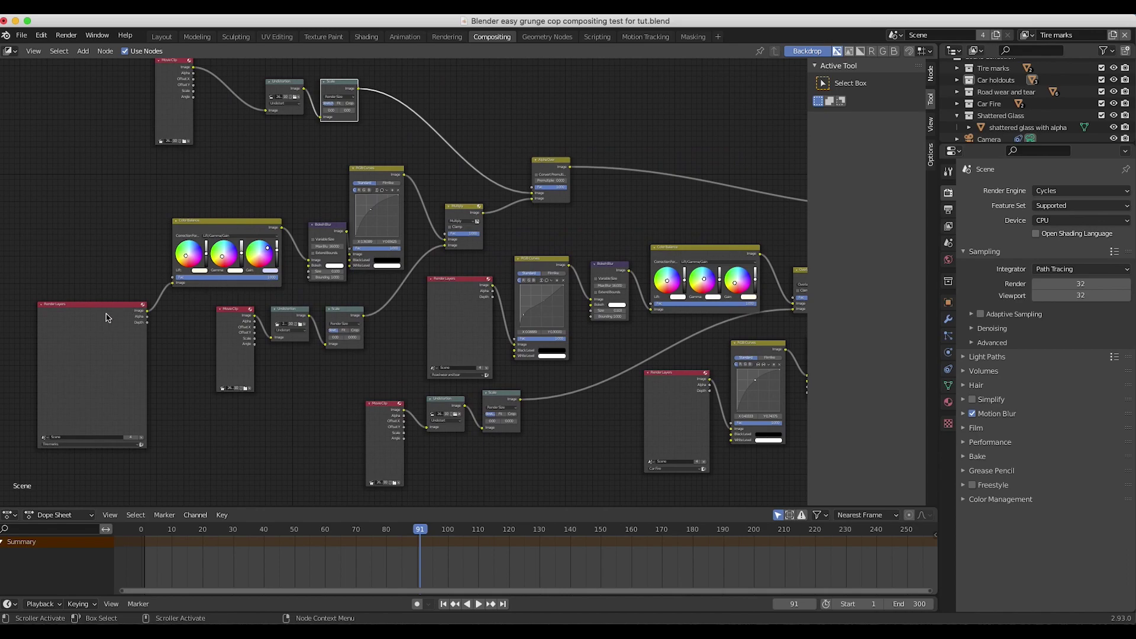